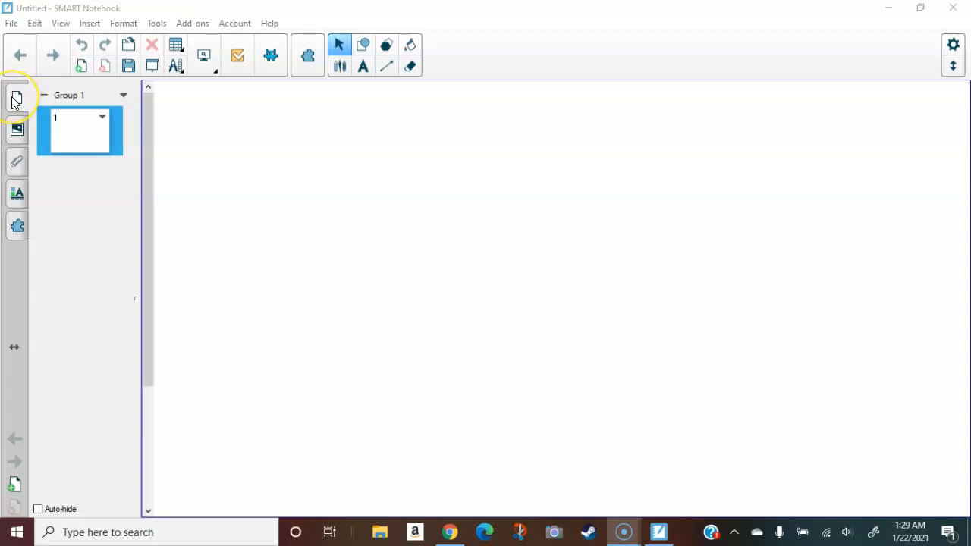
Step: Open the Gallery and draw three horizontal solid black lines, one below another, across the upper half of the blank page
left_click(17, 129)
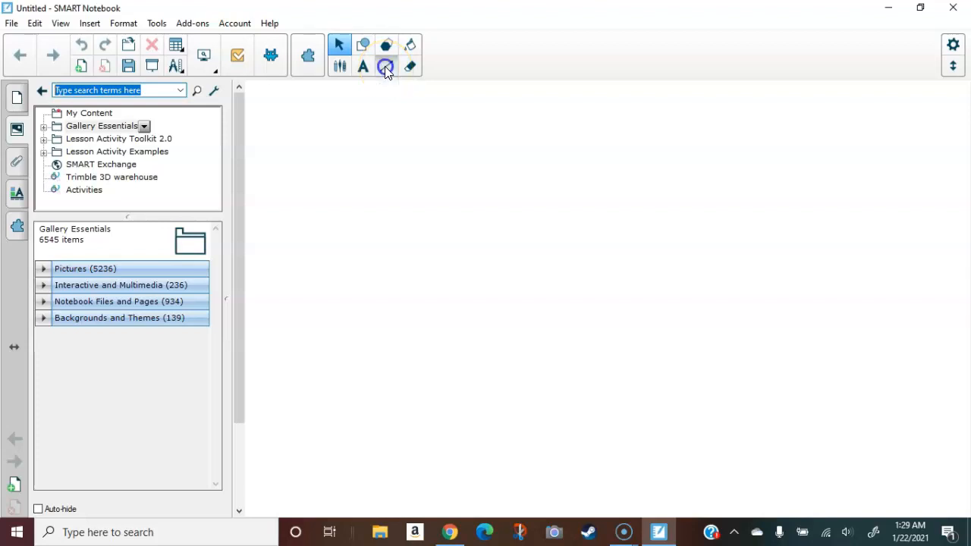
left_click(384, 66)
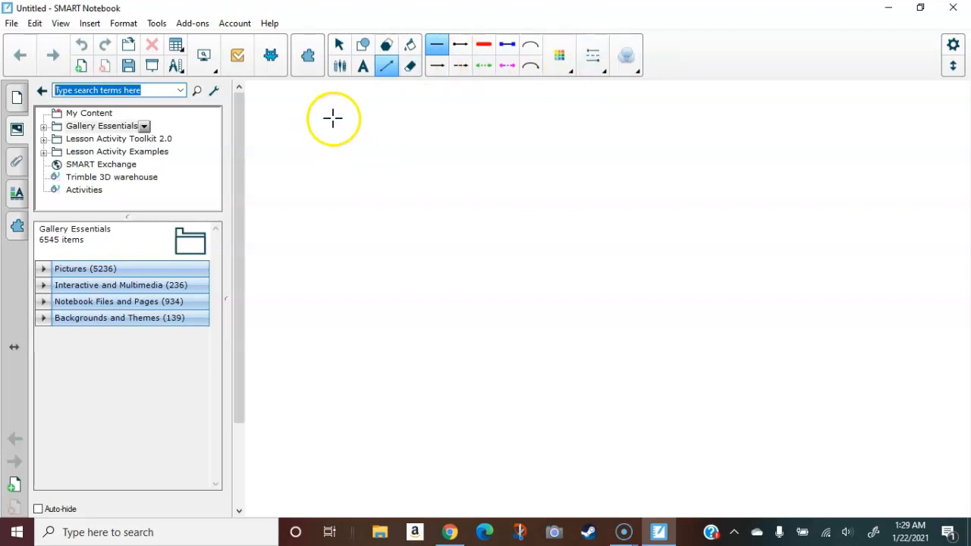
mouse_move(256, 152)
left_mouse_down()
mouse_move(652, 172)
mouse_move(898, 166)
left_mouse_up()
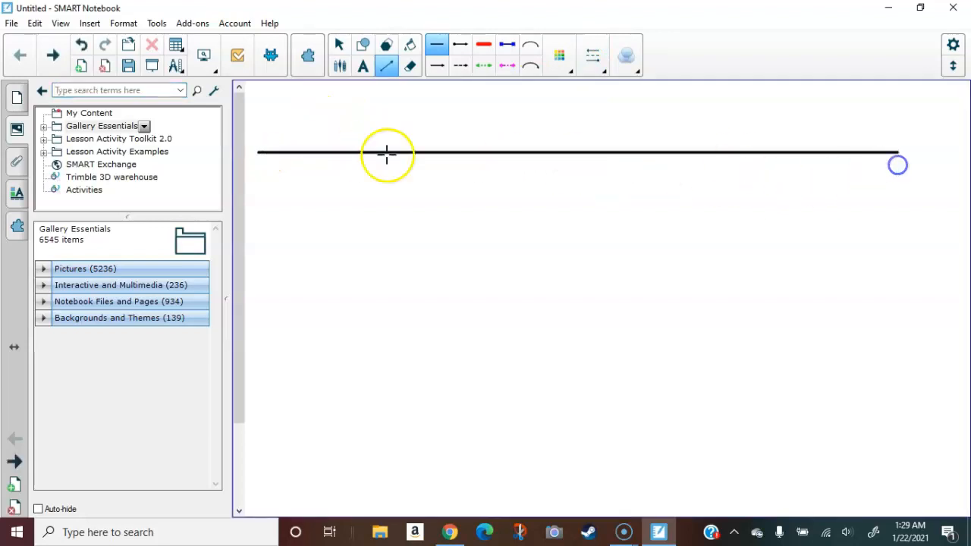
left_click_drag(267, 205, 885, 205)
left_click_drag(262, 256, 883, 265)
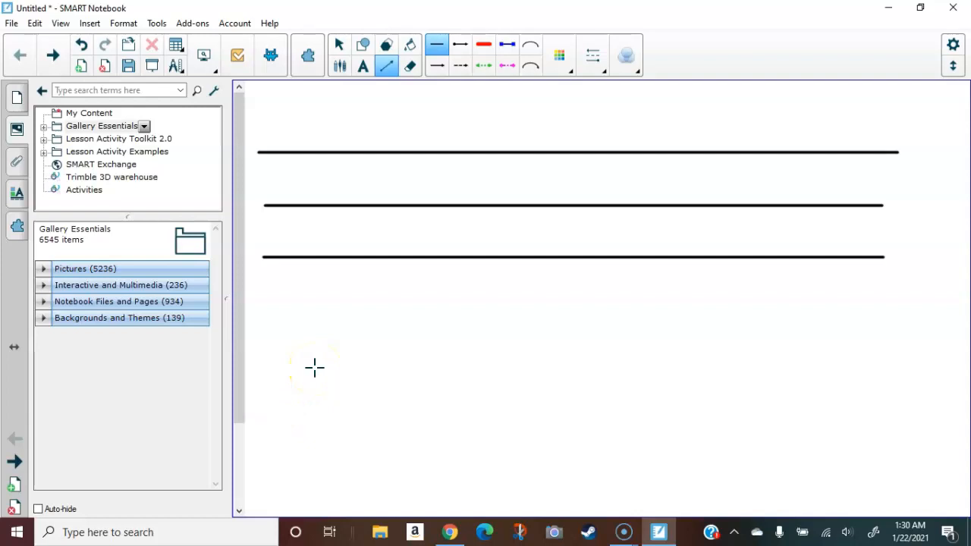
Step: Search the Gallery for "paper" and expand the Backgrounds and Themes results
left_click(128, 89)
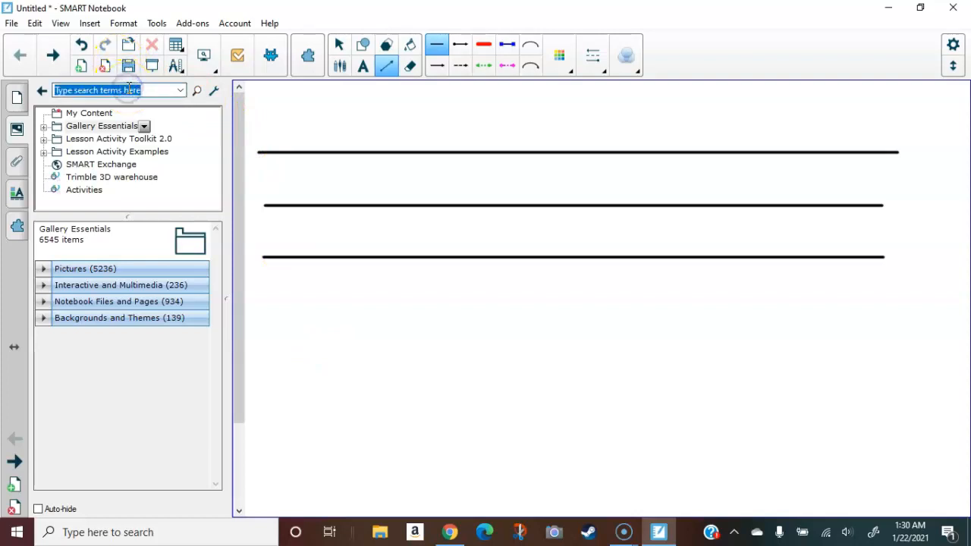
type("pape")
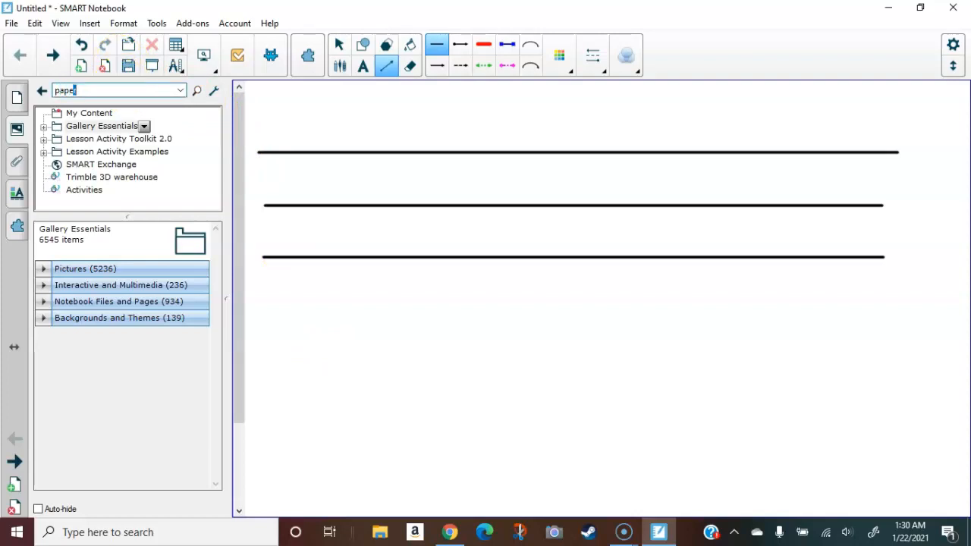
key("Return")
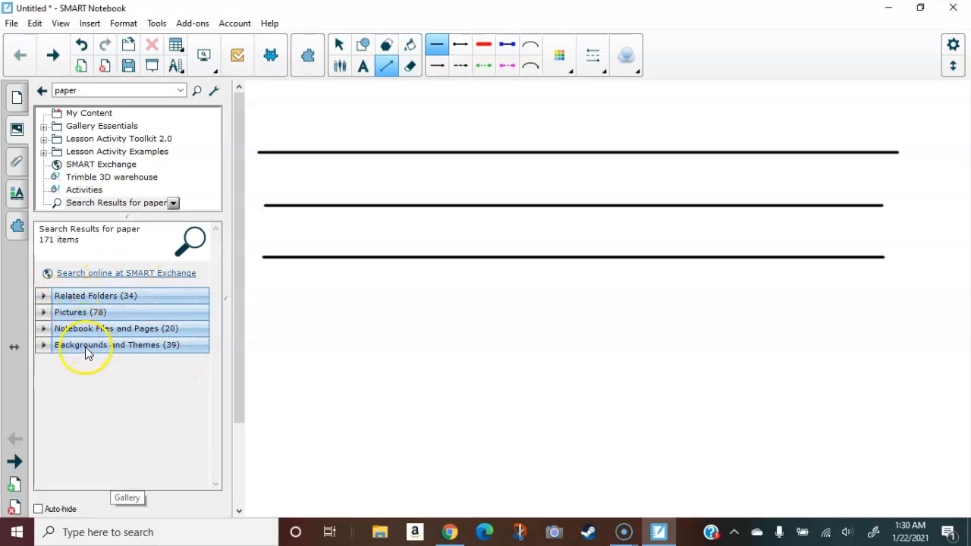
left_click(85, 346)
scroll(161, 330, "down", 1)
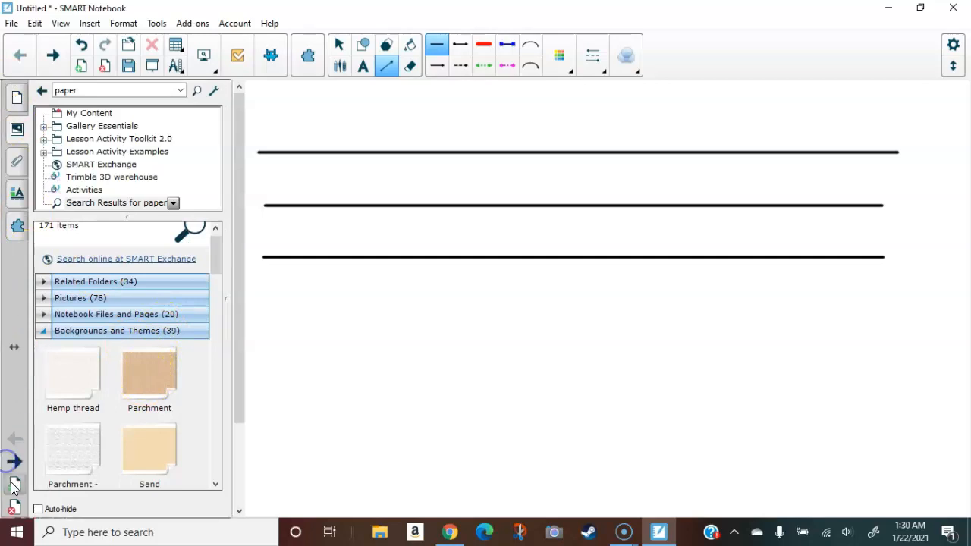
Step: Try the Parchment background and the Diamond grid background on a new page
left_click(152, 383)
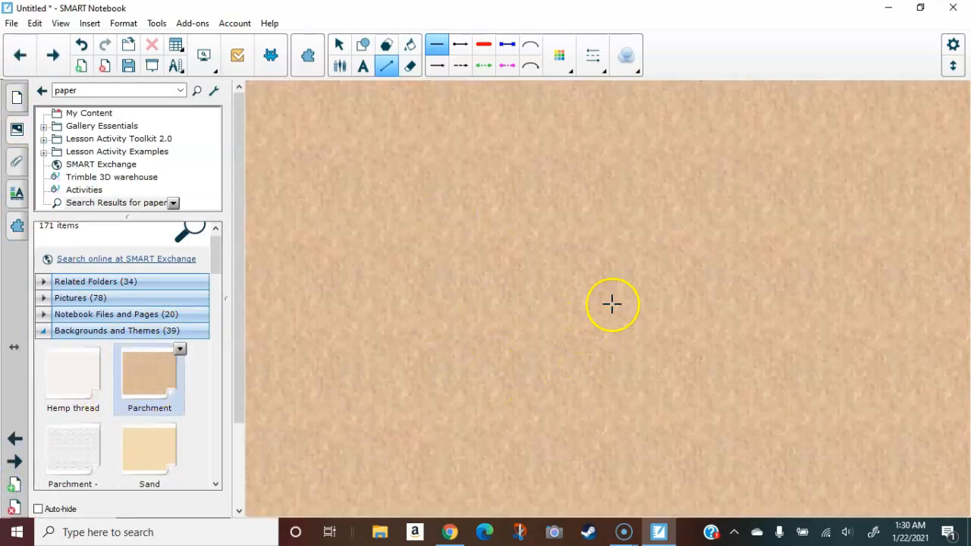
scroll(152, 395, "down", 3)
scroll(155, 398, "down", 5)
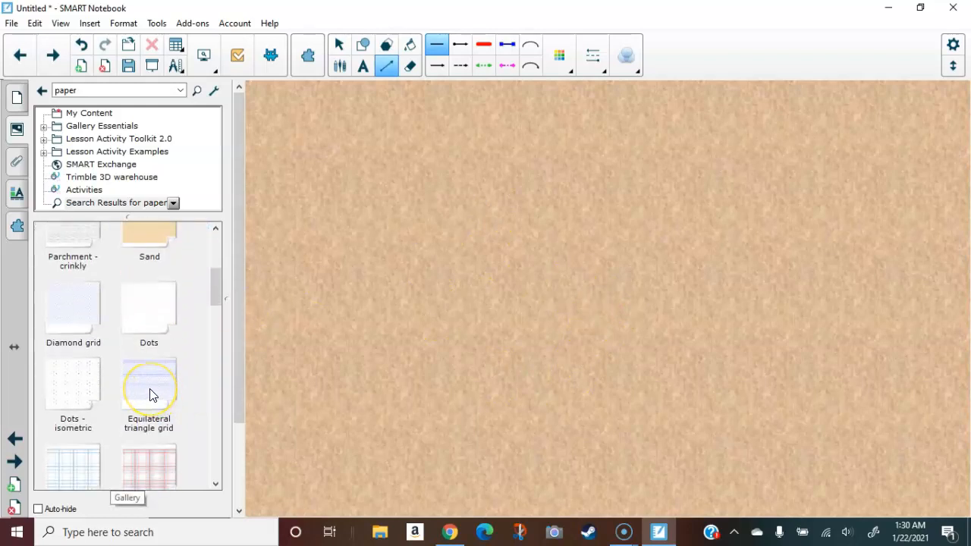
double_click(86, 316)
Step: Try the Grid - medium background and the Hexangular grid - large background on the page
scroll(152, 395, "down", 1)
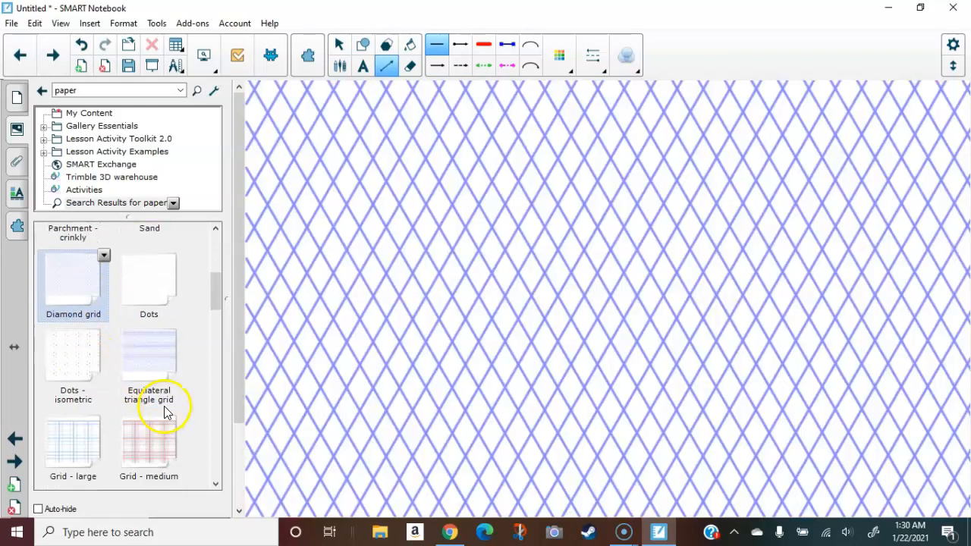
double_click(142, 446)
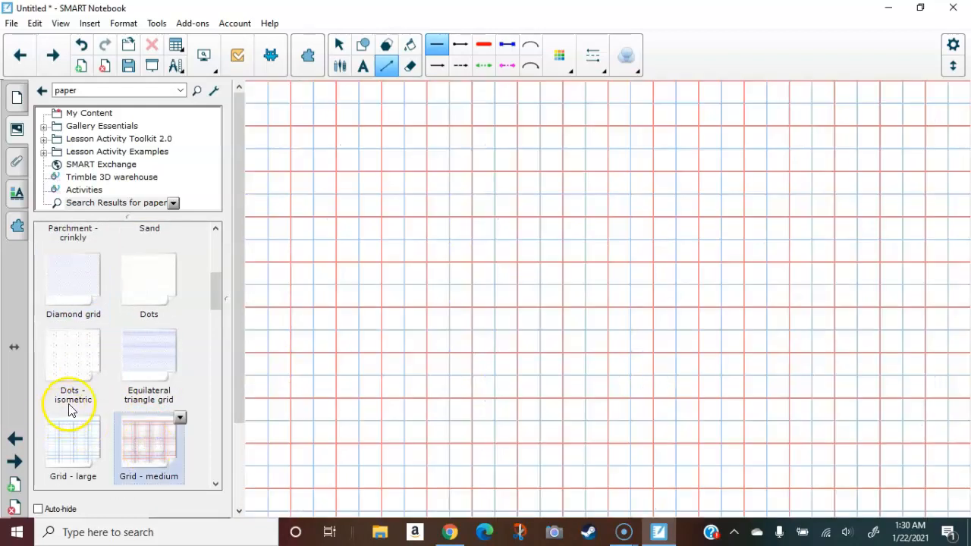
scroll(139, 400, "down", 1)
scroll(140, 395, "down", 4)
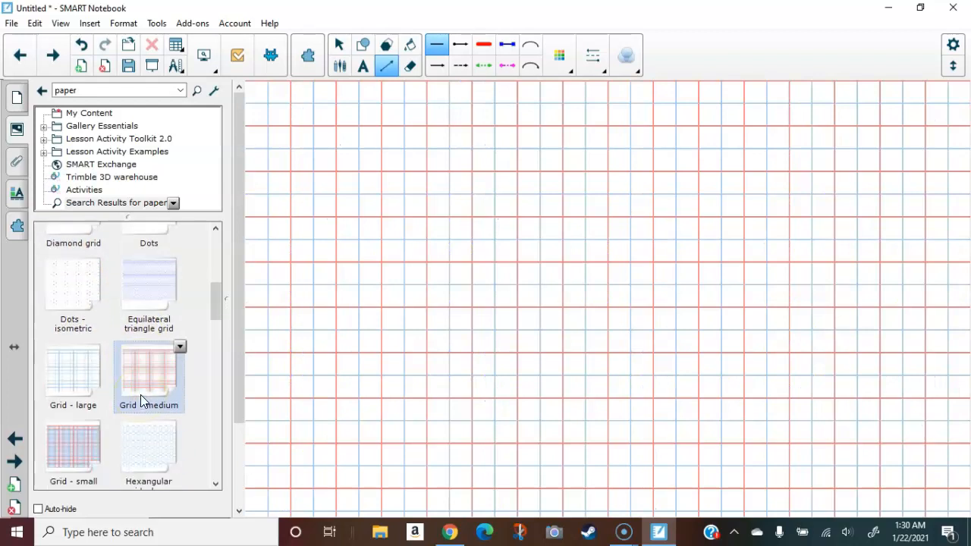
left_click(141, 371)
double_click(144, 365)
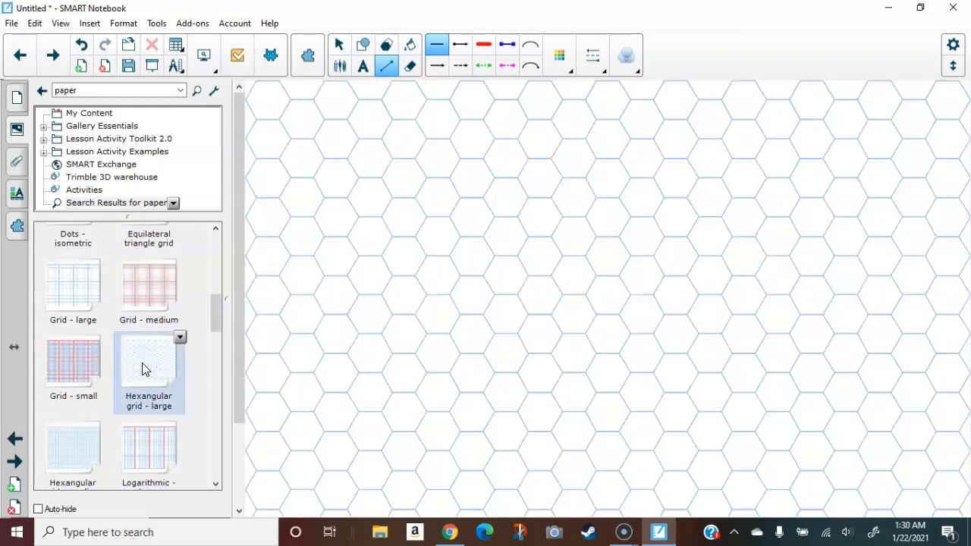
Step: Preview a Handwriting worksheet background and replace it with the Lined paper - large background
scroll(144, 368, "down", 9)
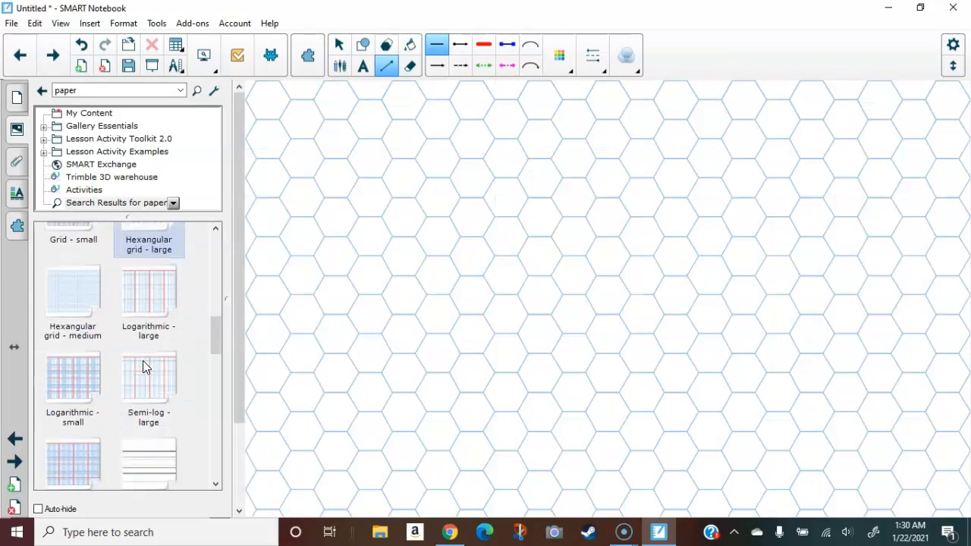
scroll(142, 362, "down", 1)
double_click(142, 357)
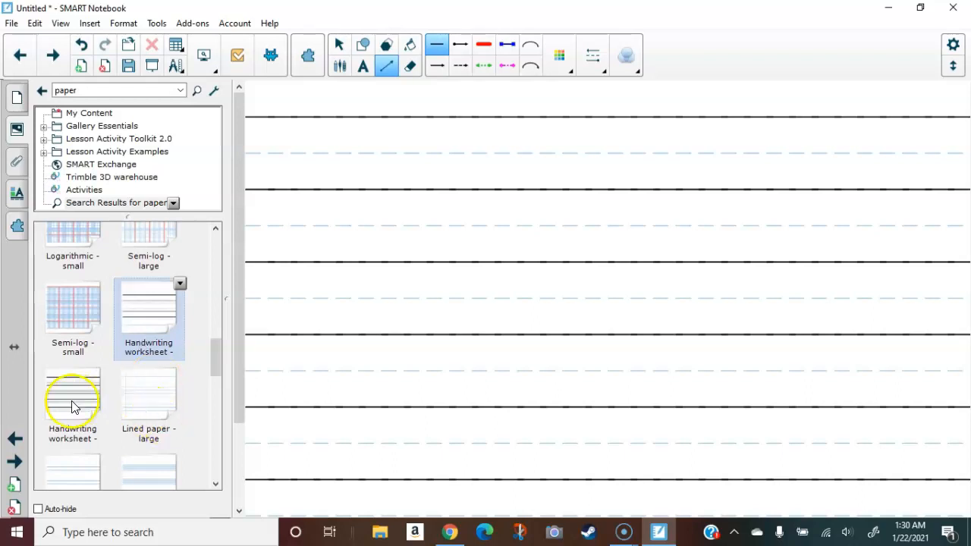
double_click(147, 407)
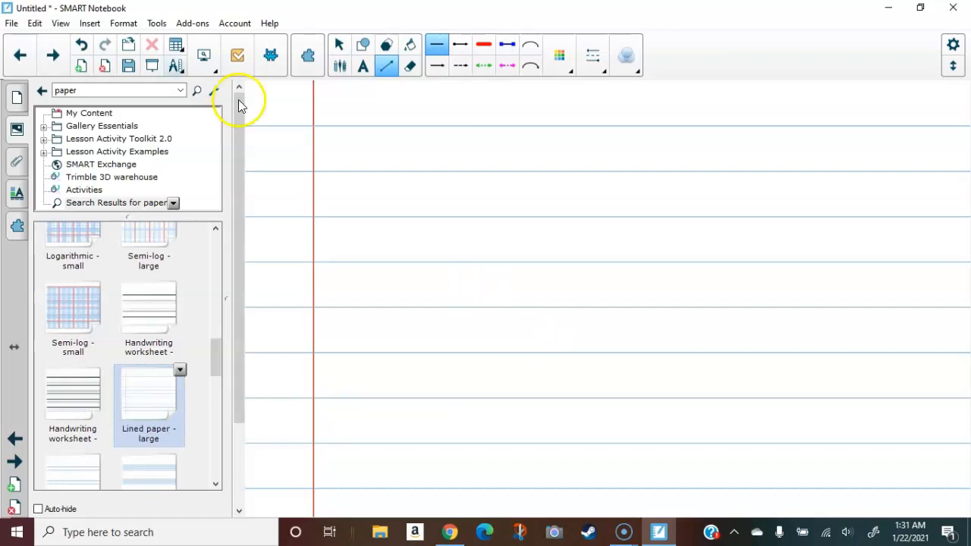
Step: Search the Gallery for "bucket" and expand the Pictures results
left_click(106, 89)
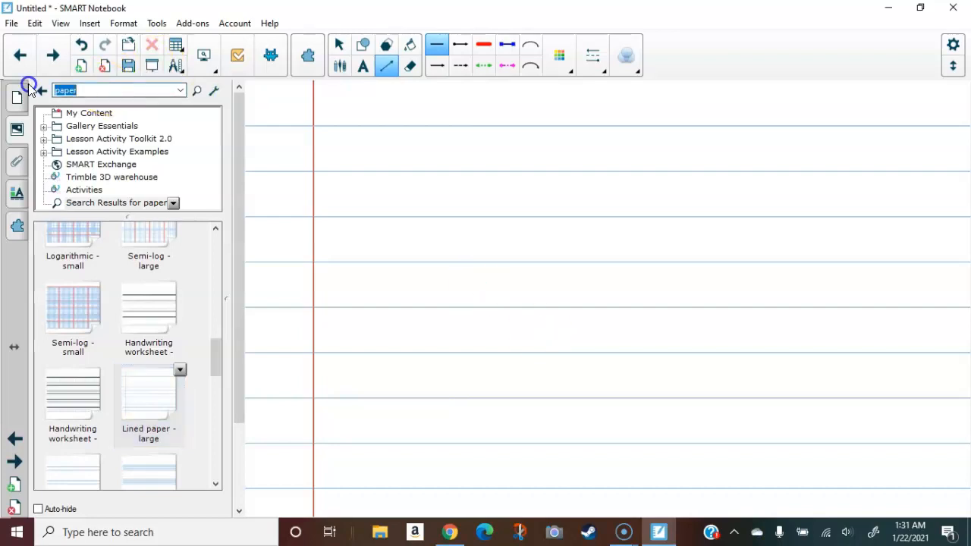
type("bucket")
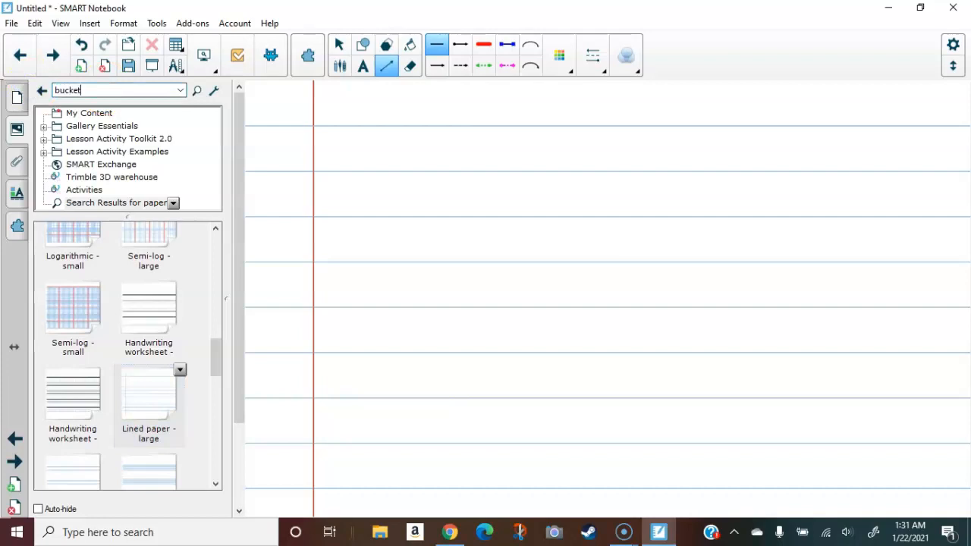
key("Return")
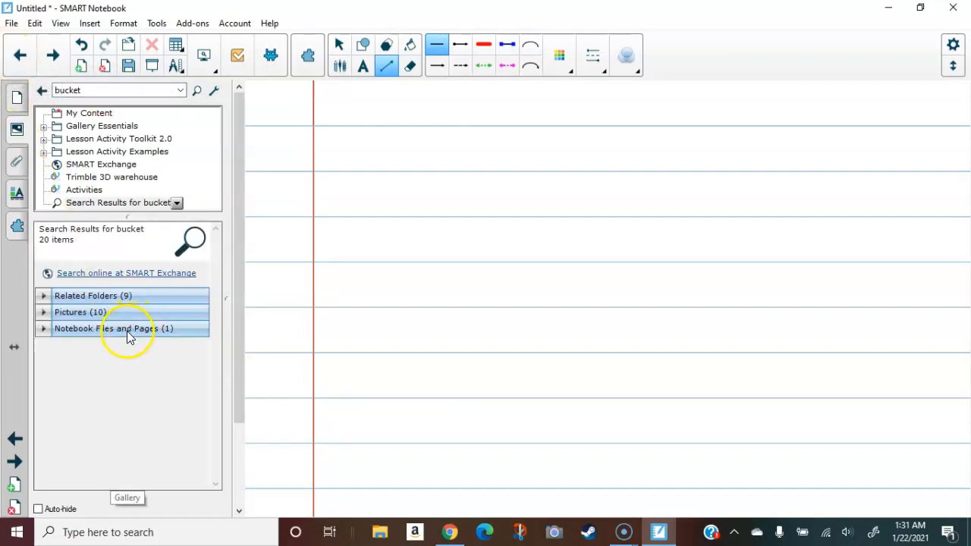
left_click(78, 313)
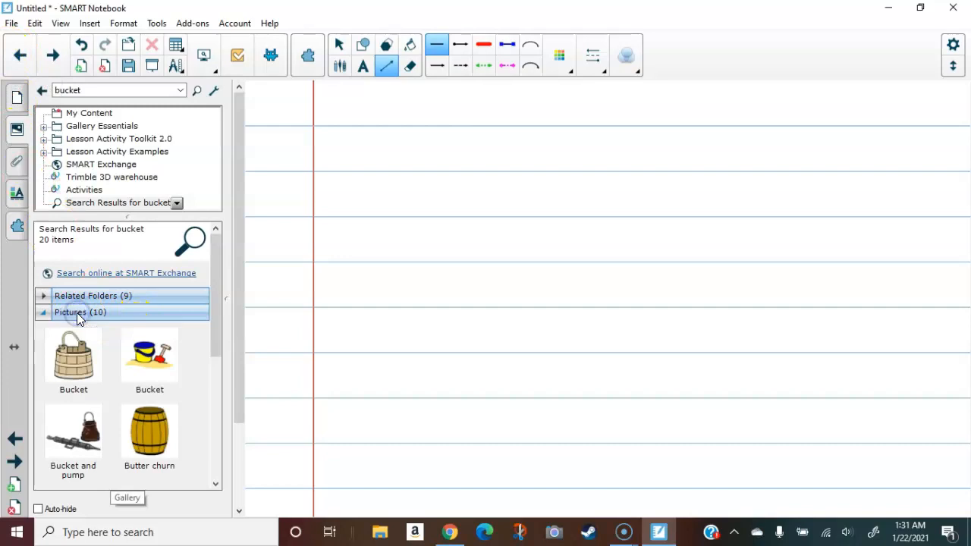
Step: Place the sand Bucket, Egyptian water clock and Volume - 10 litre bucket pictures on the lined page
scroll(154, 357, "down", 1)
left_click_drag(154, 358, 503, 308)
scroll(141, 395, "down", 5)
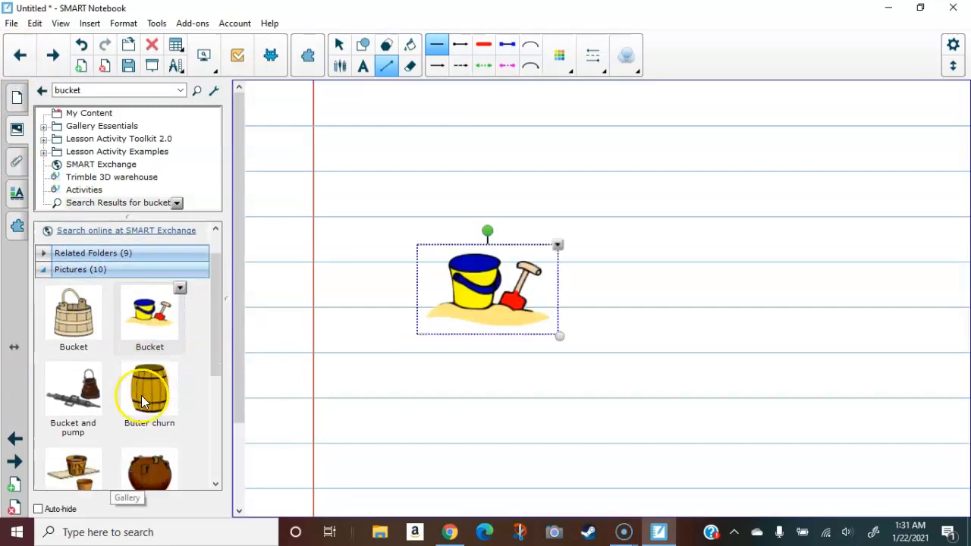
left_click_drag(84, 366, 715, 183)
scroll(106, 364, "down", 3)
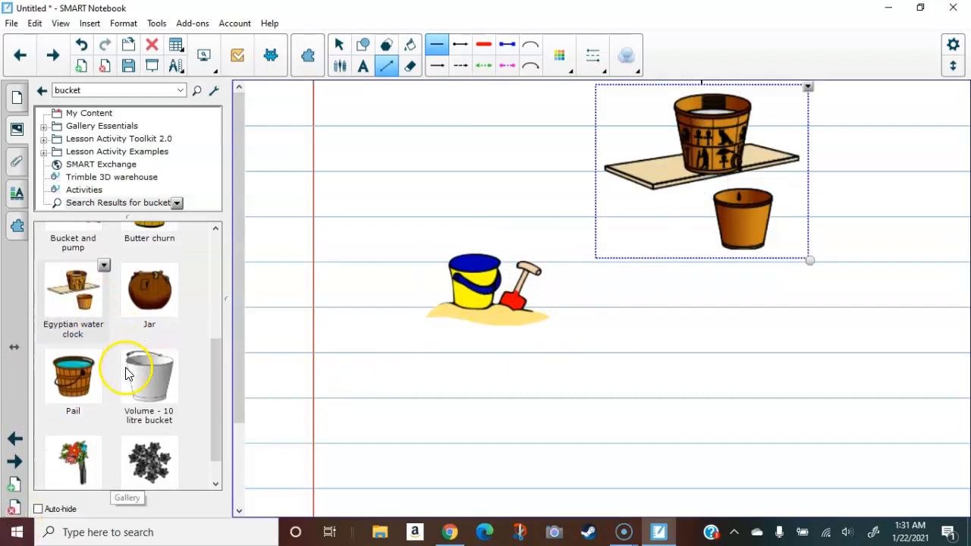
left_click_drag(144, 368, 645, 396)
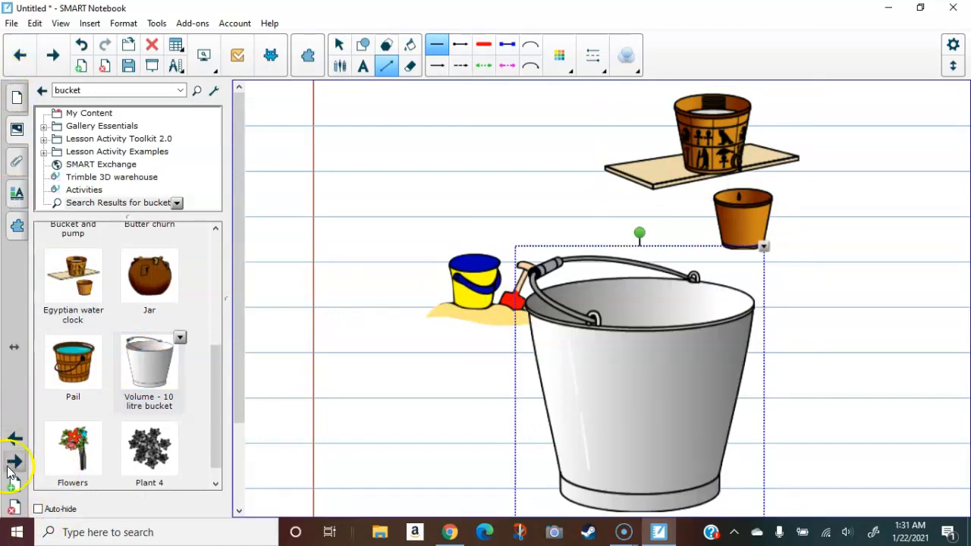
Step: Add a new page and list the Notebook Files and Pages of Administration and Evaluation in Gallery Essentials
left_click(15, 486)
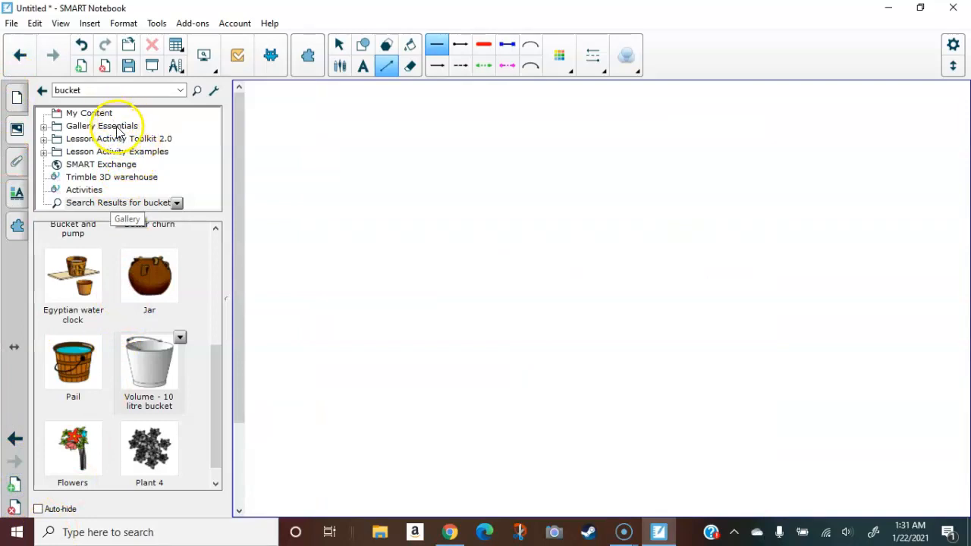
left_click(44, 128)
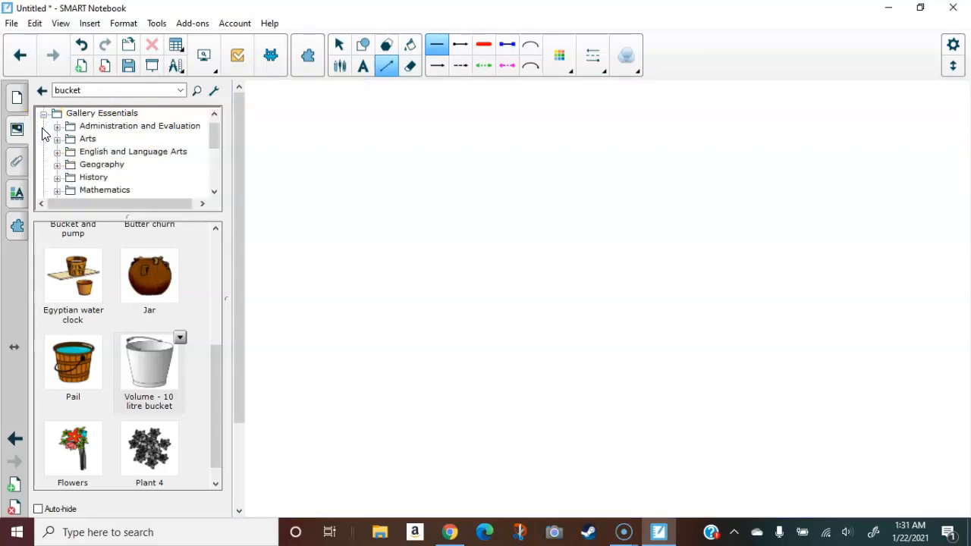
left_click(113, 131)
left_click(113, 131)
left_click(85, 303)
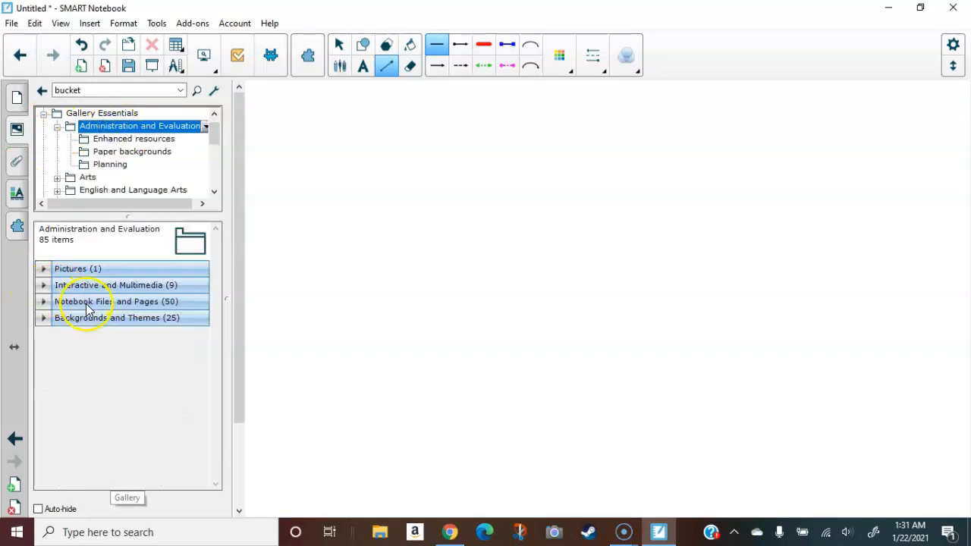
Step: Insert the Agenda - weekly page and the Blank calendar page from the Administration and Evaluation folder
left_click_drag(141, 345, 11, 362)
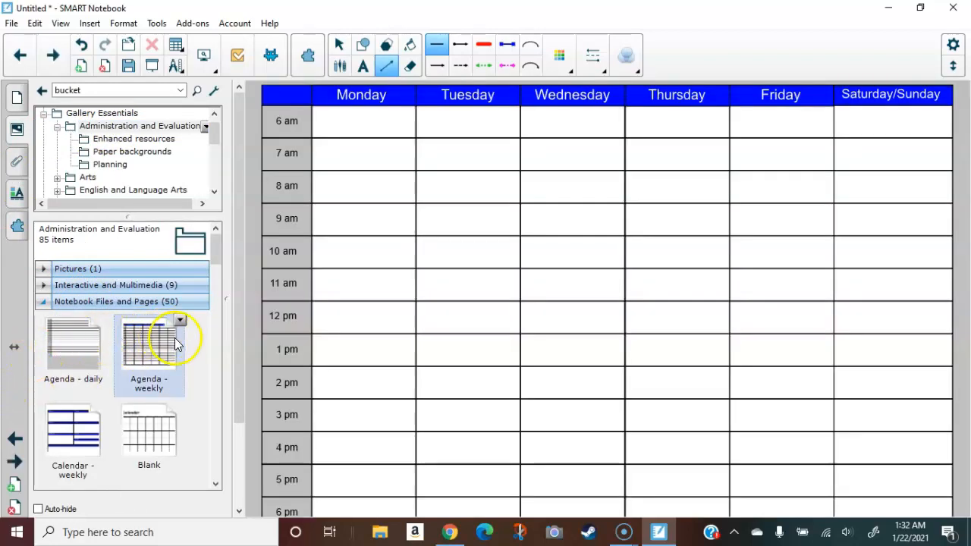
left_click(77, 438)
left_click(152, 425)
scroll(189, 424, "down", 1)
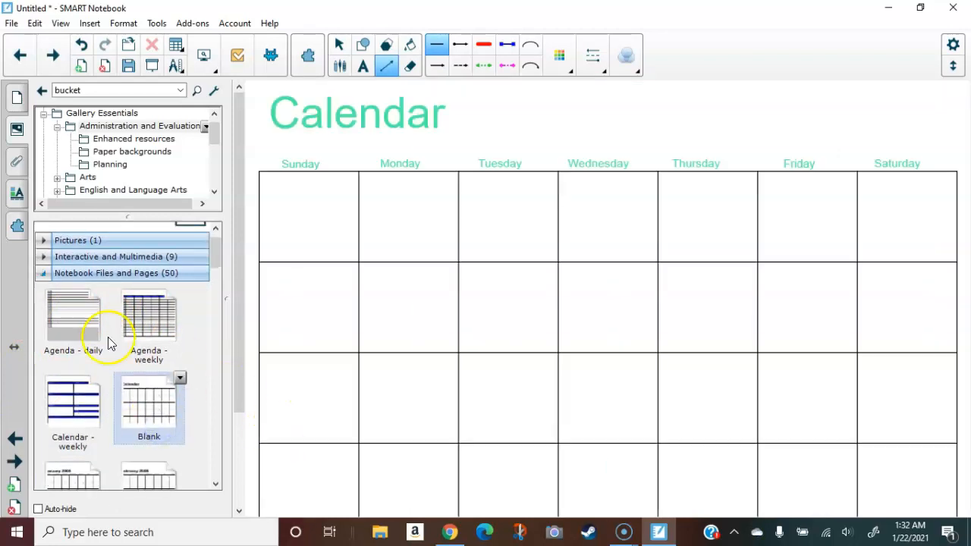
scroll(129, 364, "down", 2)
scroll(139, 372, "down", 1)
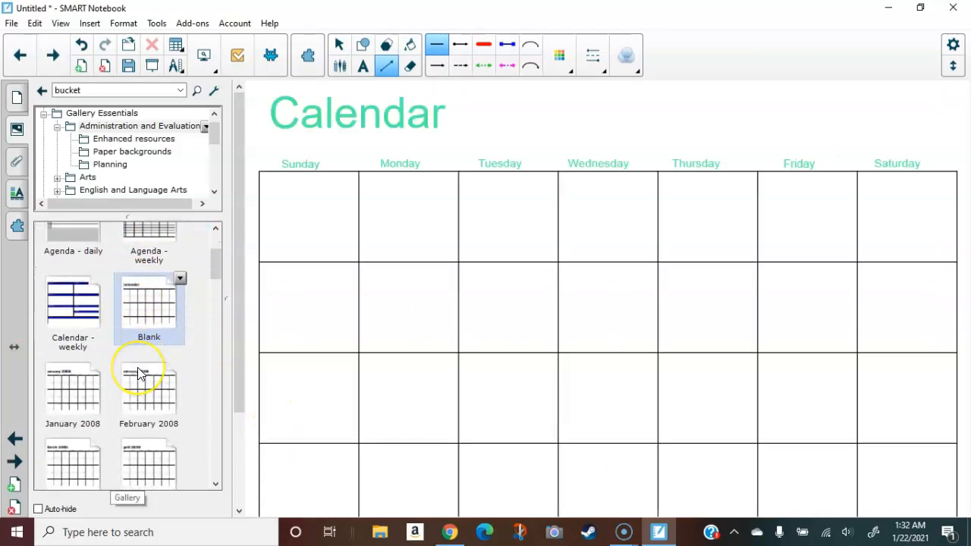
scroll(140, 377, "down", 2)
scroll(145, 382, "up", 6)
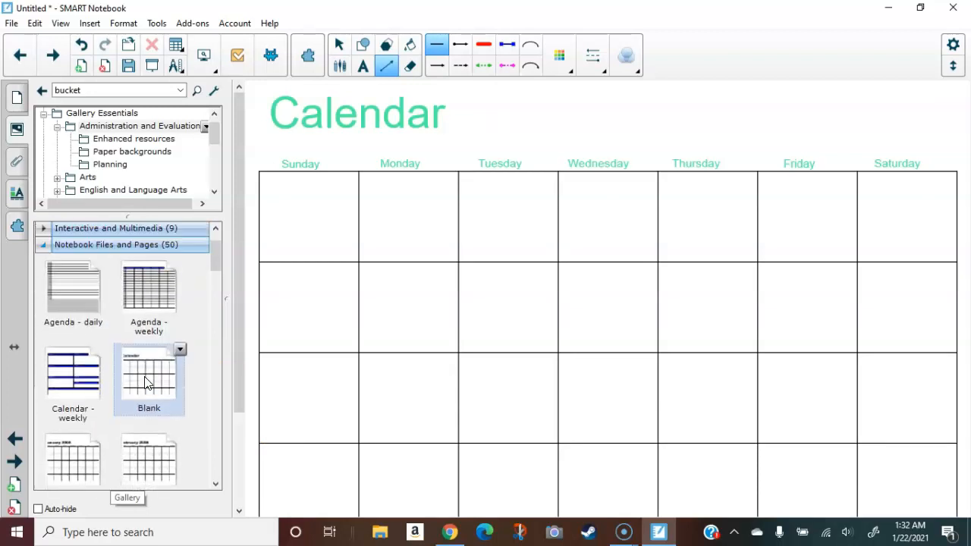
Step: Collapse the Administration and Evaluation folder and open General Resources inside the Mathematics folder
left_click(57, 127)
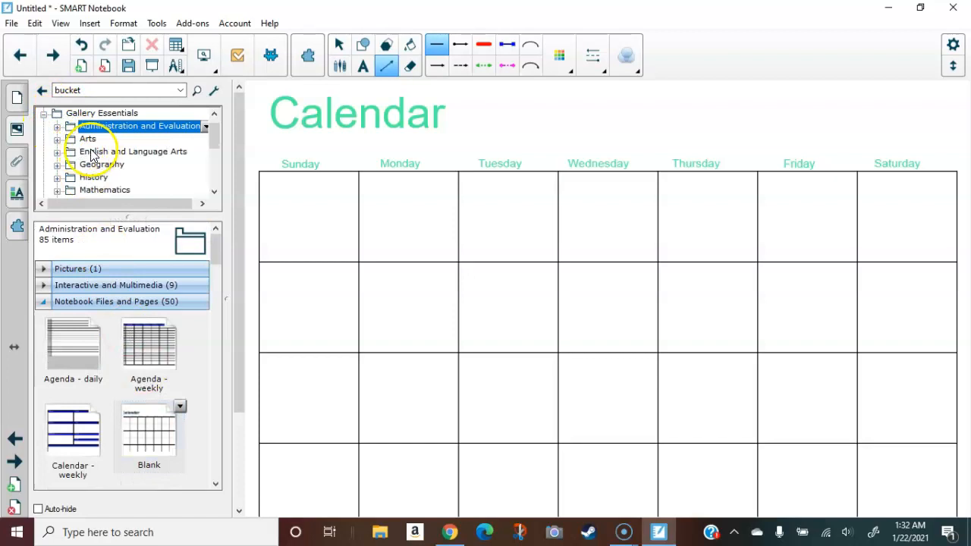
scroll(105, 149, "down", 1)
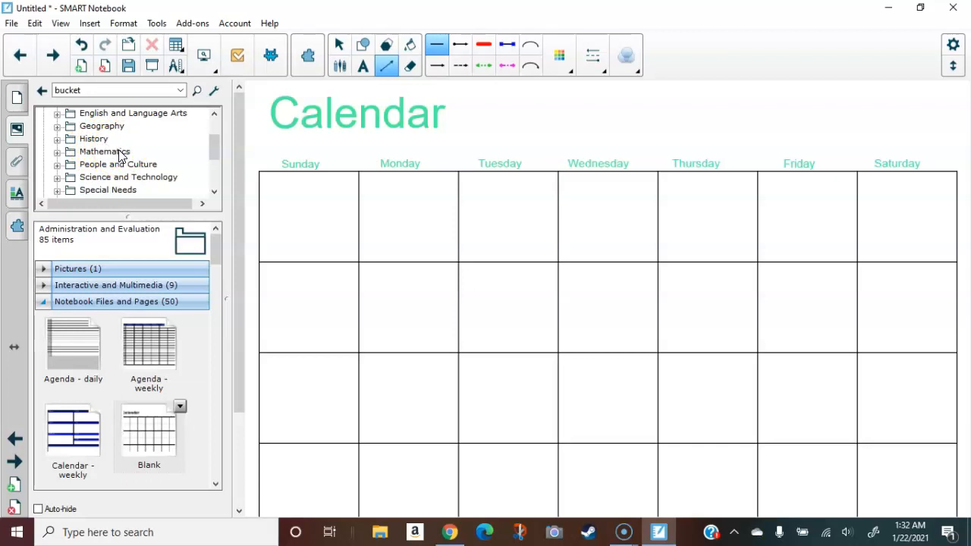
left_click(59, 152)
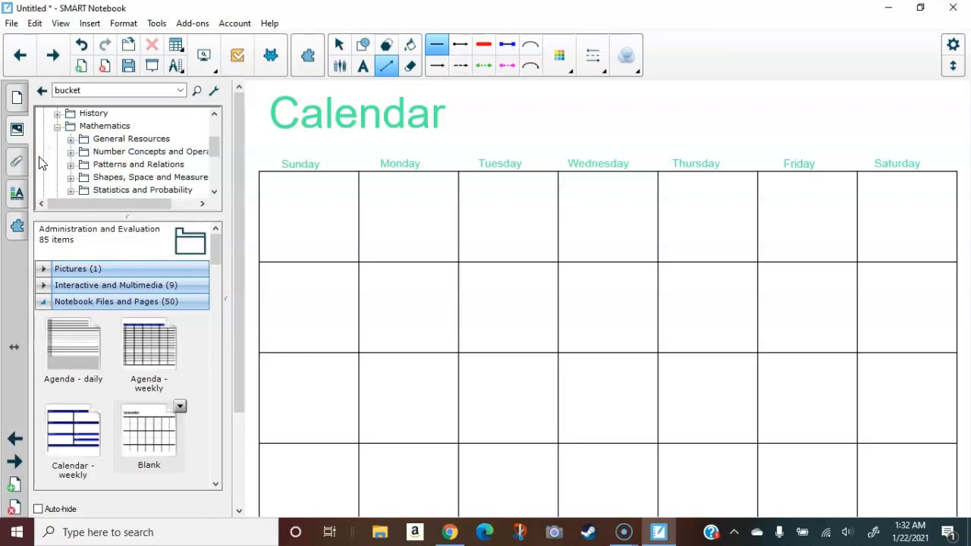
left_click(133, 140)
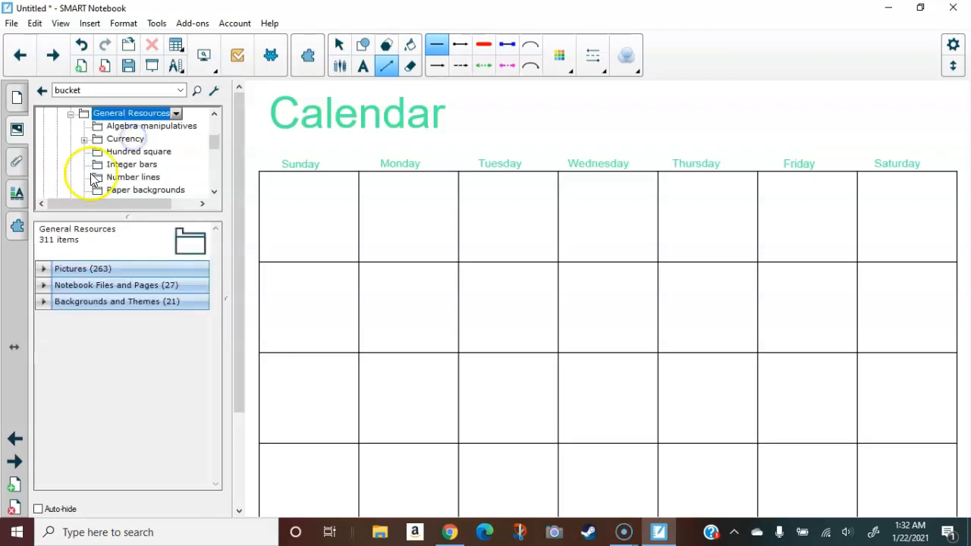
Step: Examine the Backgrounds and Themes available in the General Resources folder of Mathematics
left_click(168, 301)
scroll(167, 425, "down", 4)
scroll(158, 410, "up", 5)
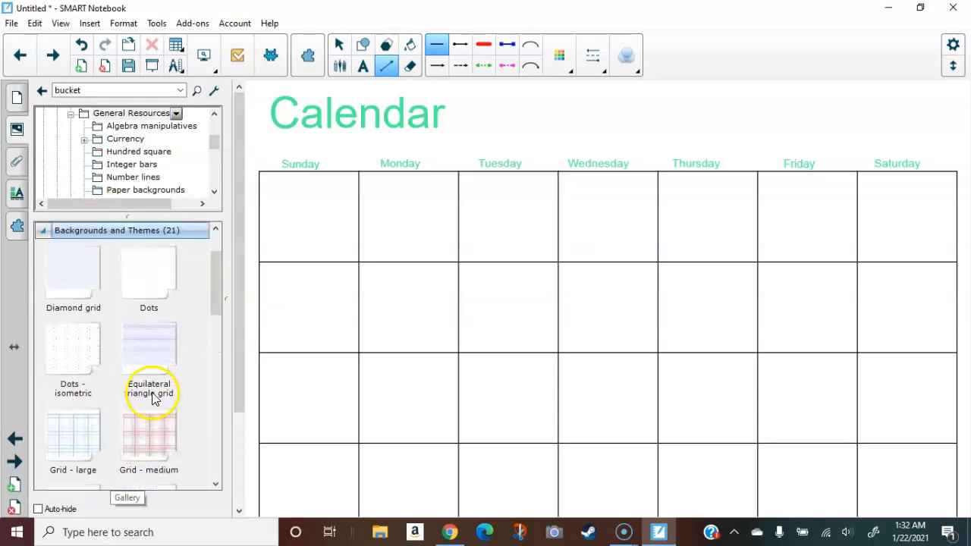
Step: Open the Currency folder and look through its Notebook Files and Pages
left_click(110, 144)
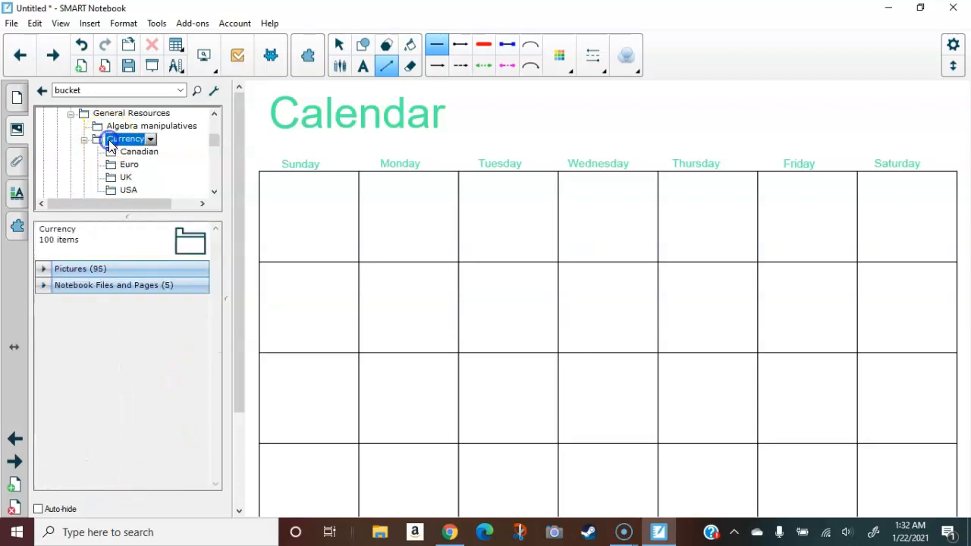
left_click(123, 287)
scroll(160, 287, "down", 1)
scroll(169, 298, "up", 1)
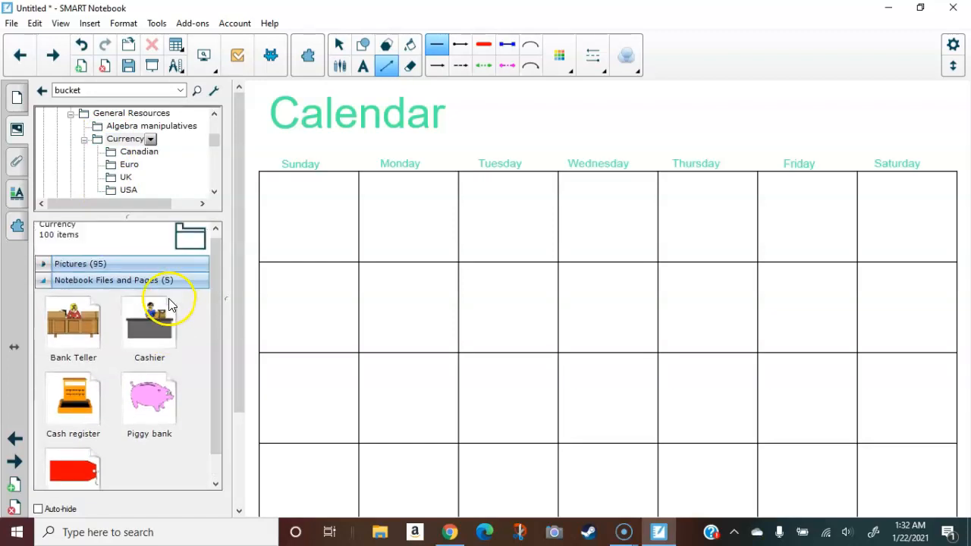
Step: Add a new page and place the US Penny - Front, Penny - Back, Nickel - Front and Dime - Front pictures from Currency on it
left_click(124, 265)
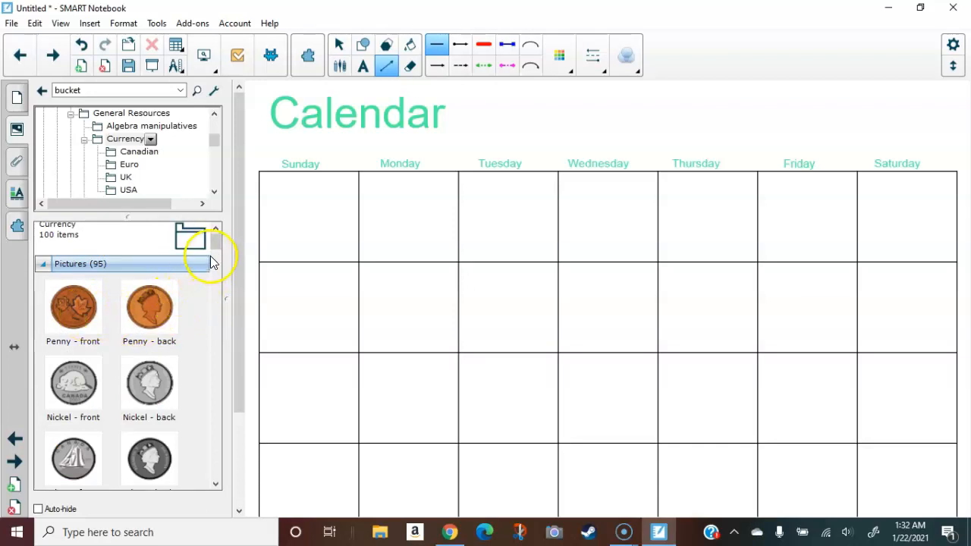
left_click_drag(213, 246, 217, 424)
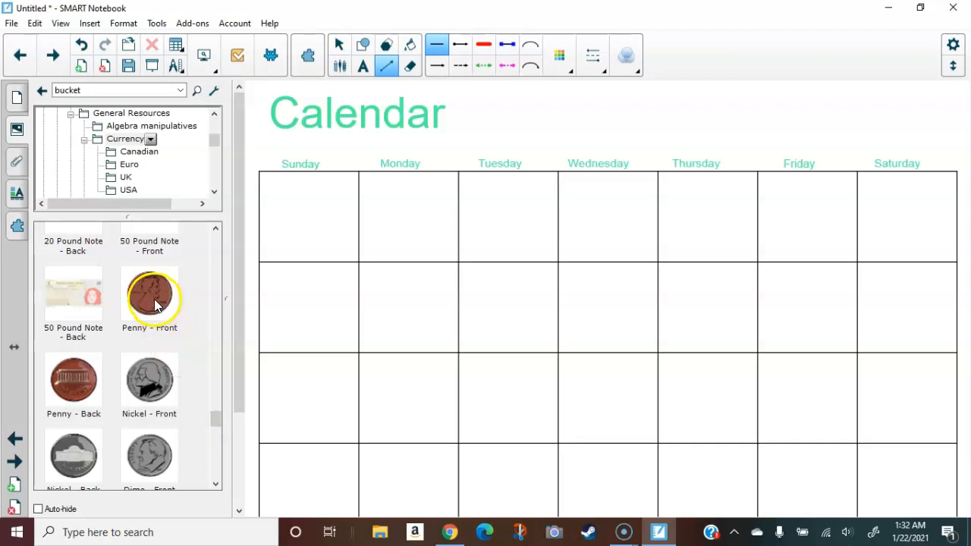
left_click(14, 486)
left_click_drag(149, 296, 234, 296)
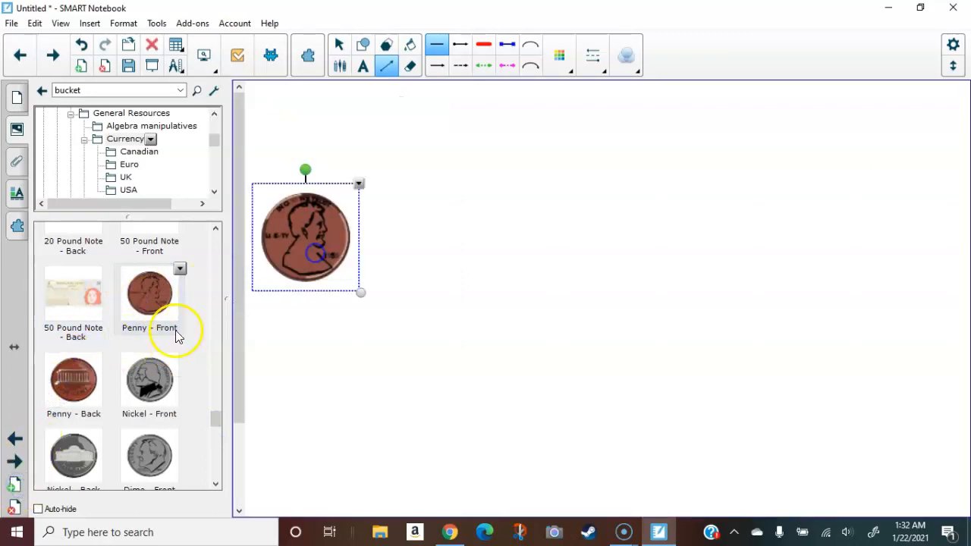
left_click_drag(84, 381, 376, 352)
left_click_drag(150, 379, 429, 218)
left_click_drag(149, 455, 547, 302)
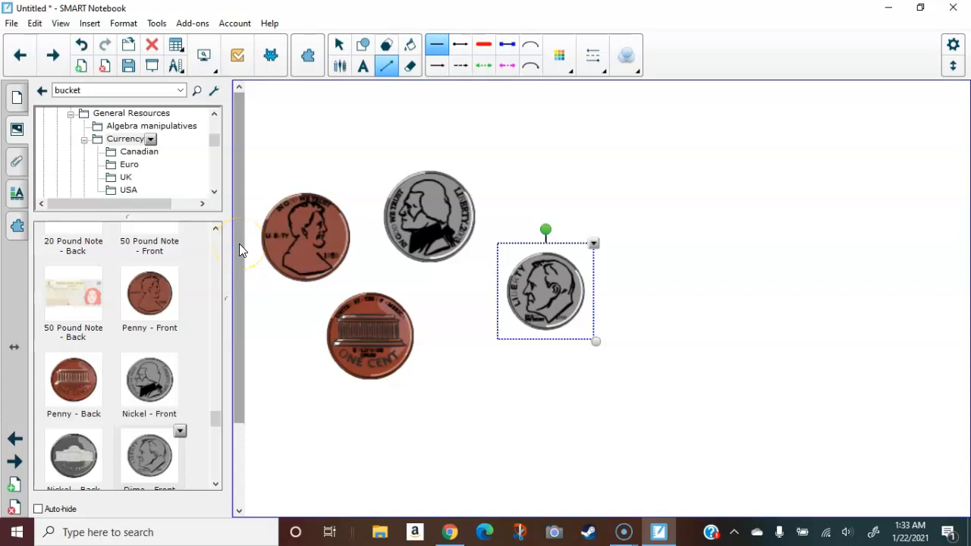
Step: Set both pennies as Infinite Cloner and pull one copy off each, above the front and below the back
right_click(306, 244)
left_click(343, 337)
right_click(362, 342)
left_click(415, 197)
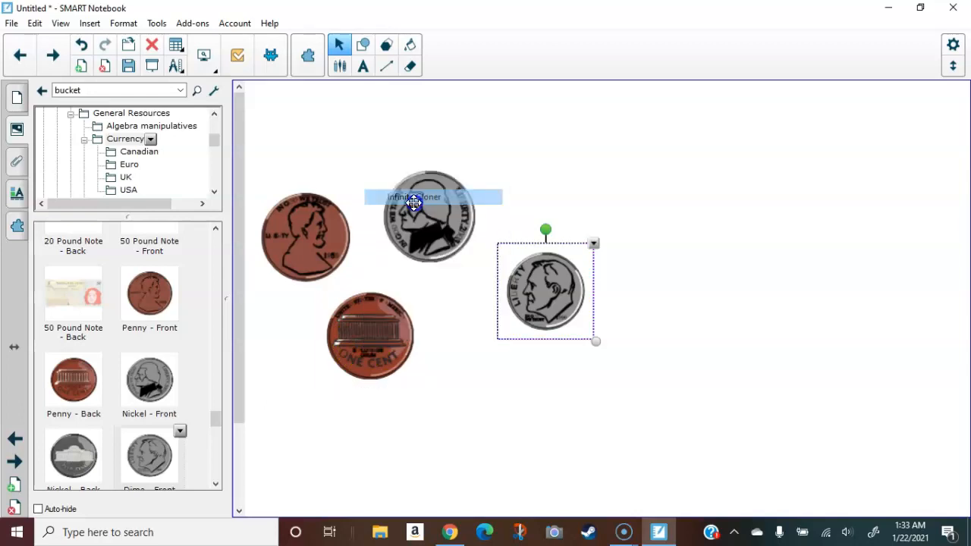
left_click_drag(314, 210, 332, 129)
left_click_drag(353, 323, 426, 389)
Step: Set the nickel as Infinite Cloner and place two copies of it on the upper part of the page
right_click(438, 233)
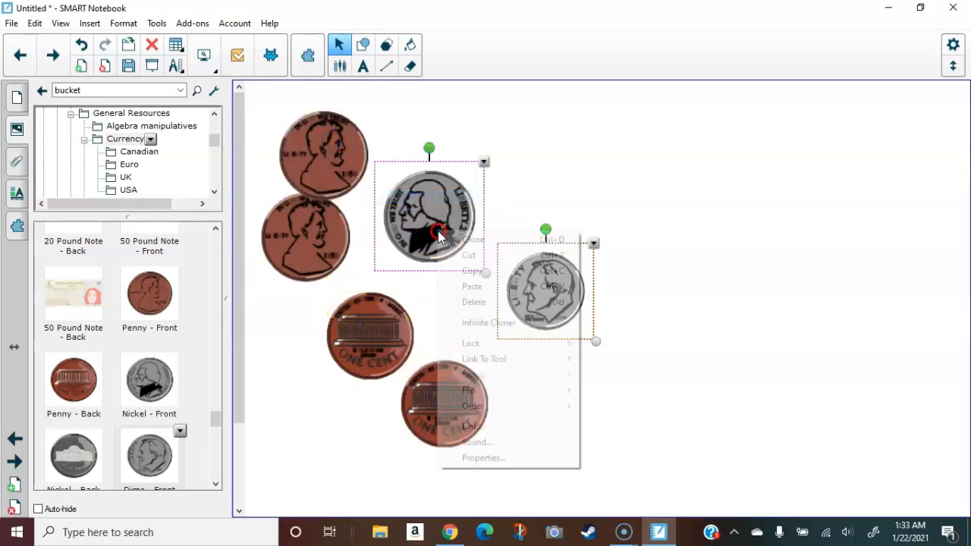
left_click(479, 322)
left_click_drag(433, 212, 696, 174)
left_click(604, 433)
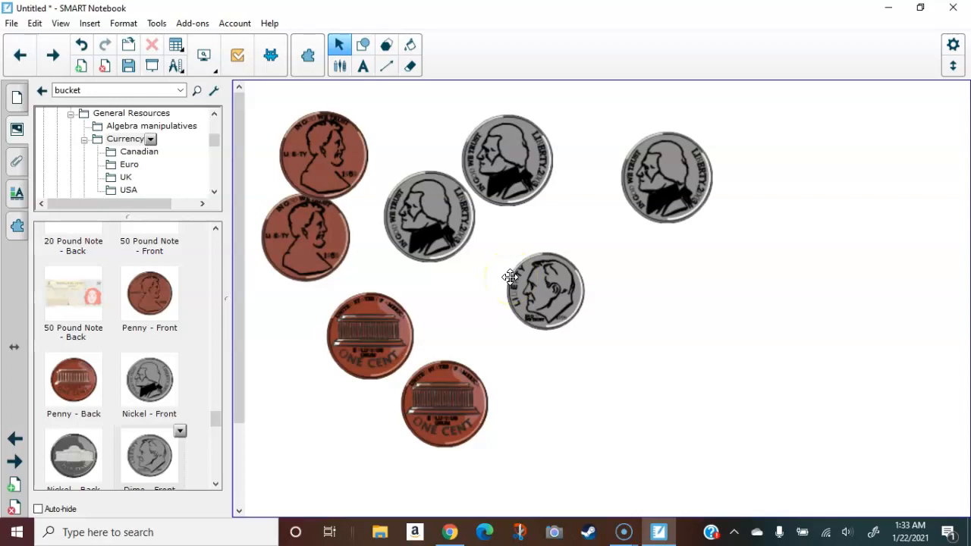
Step: Collapse the Currency folder and insert the Number line (-5 to 5) page from the Number lines folder
left_click(85, 141)
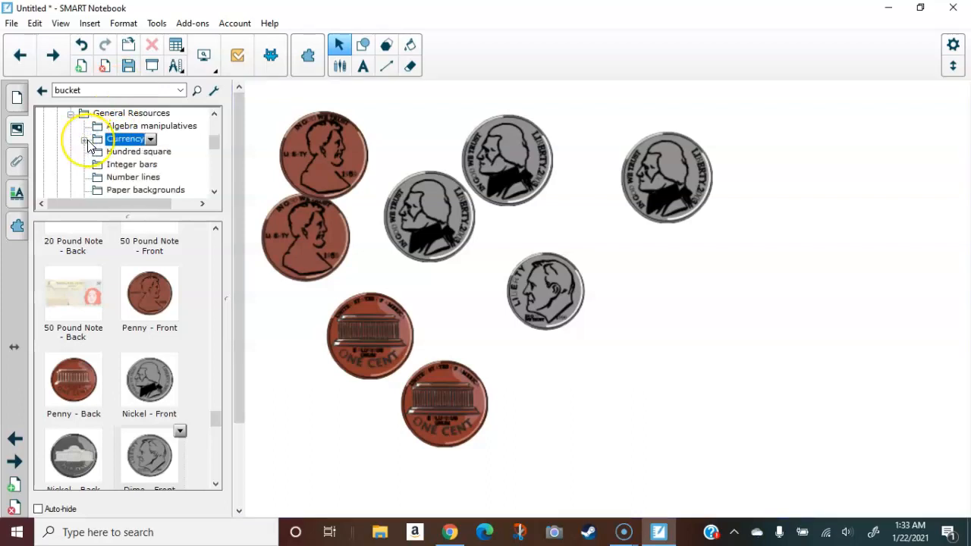
left_click(123, 178)
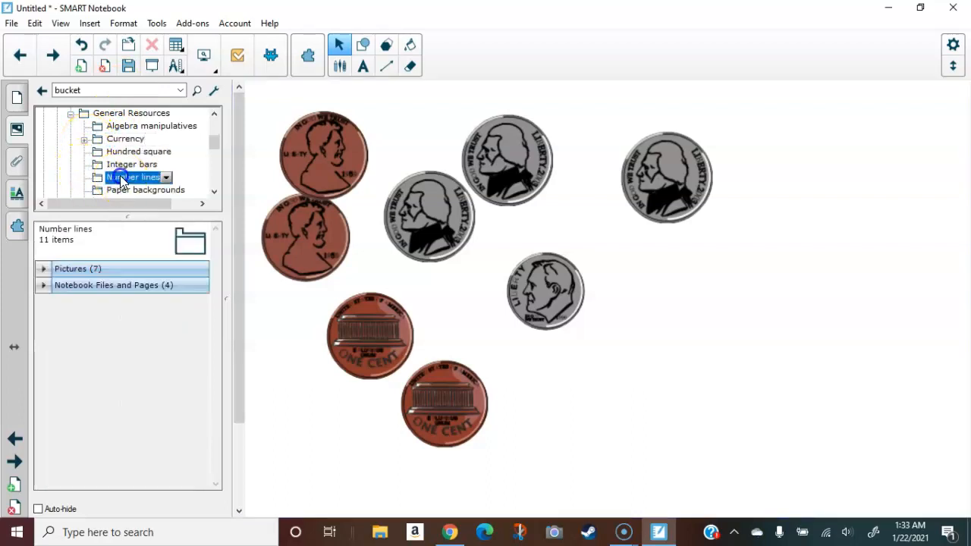
left_click(120, 286)
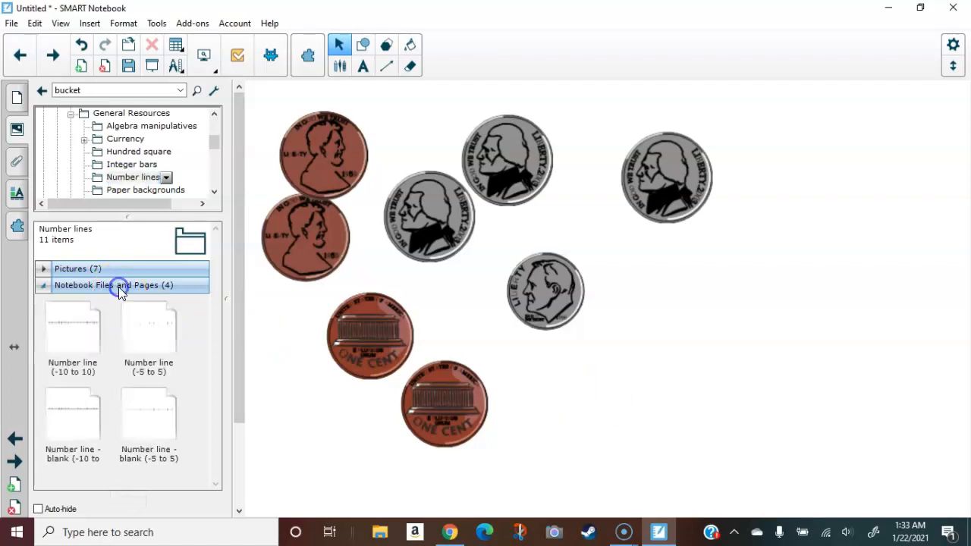
left_click(149, 331)
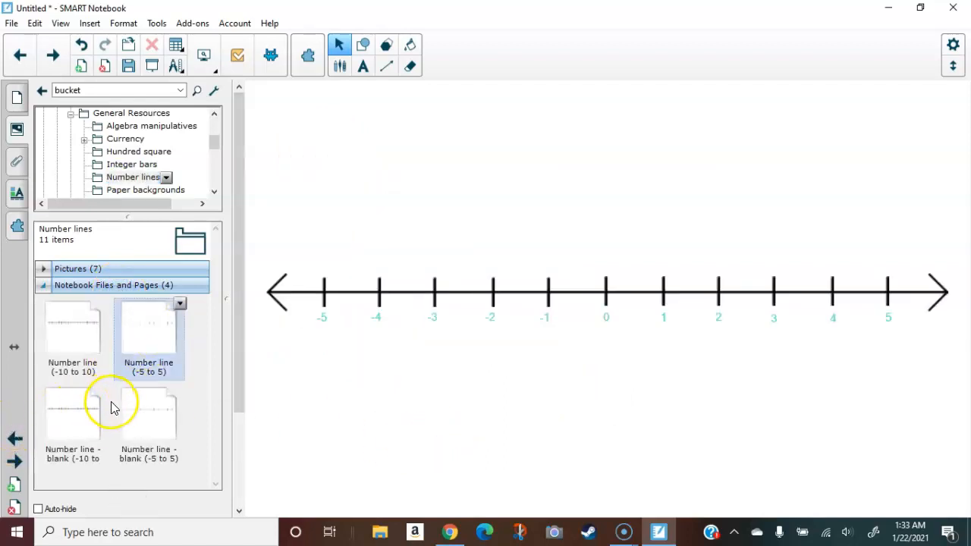
Step: Add the Number line (-10 to 10) picture and position it above the existing number line
left_click(118, 269)
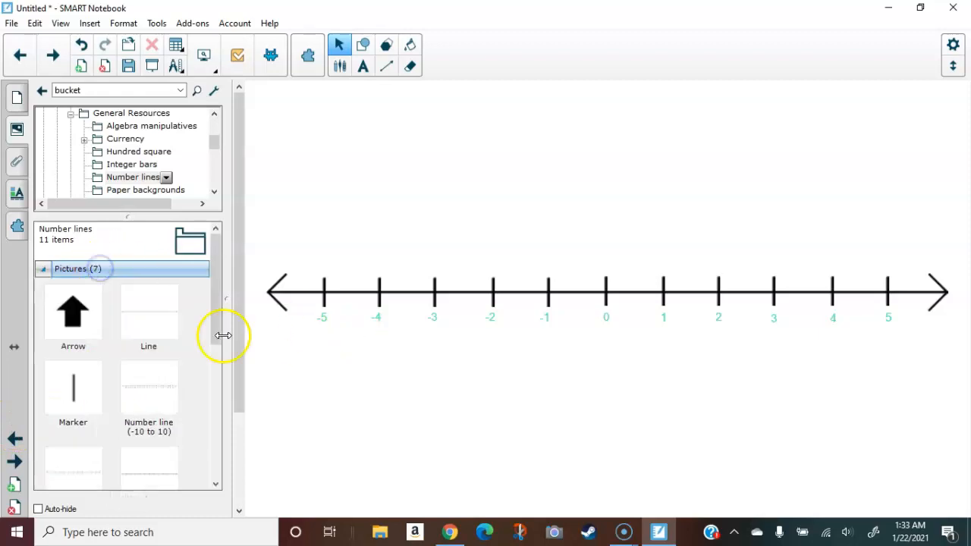
double_click(144, 396)
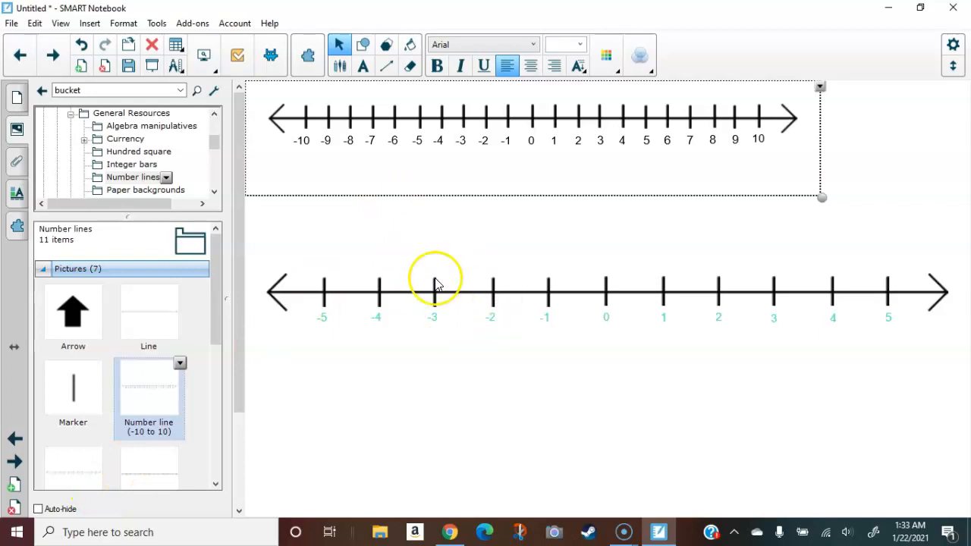
left_click(448, 152)
left_click_drag(447, 152, 491, 181)
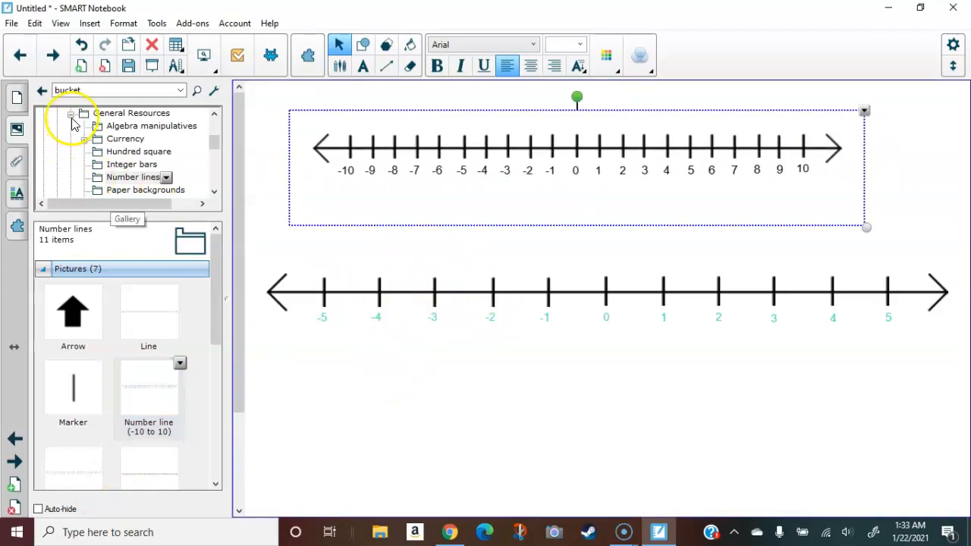
Step: Insert the Algebra grid page from the Algebra manipulatives folder
left_click(171, 127)
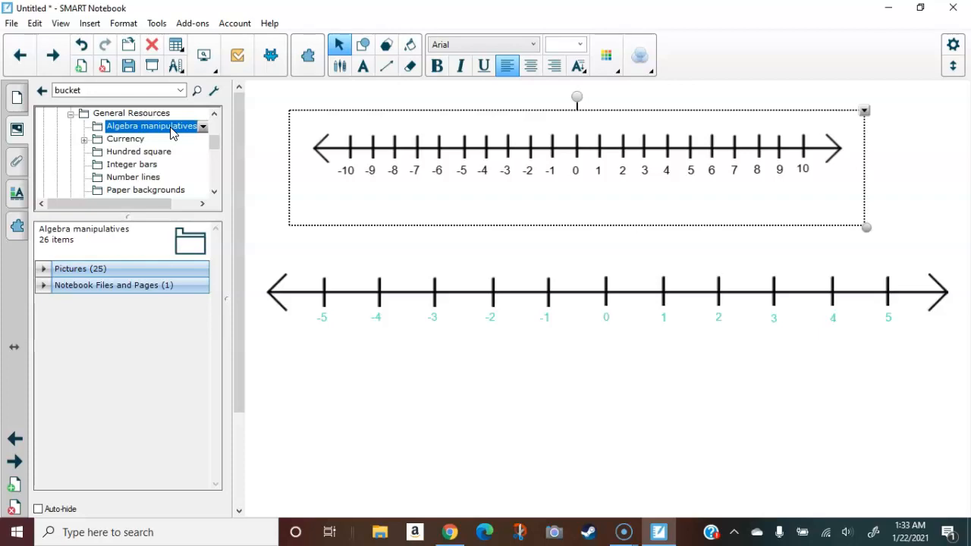
left_click(112, 292)
double_click(85, 337)
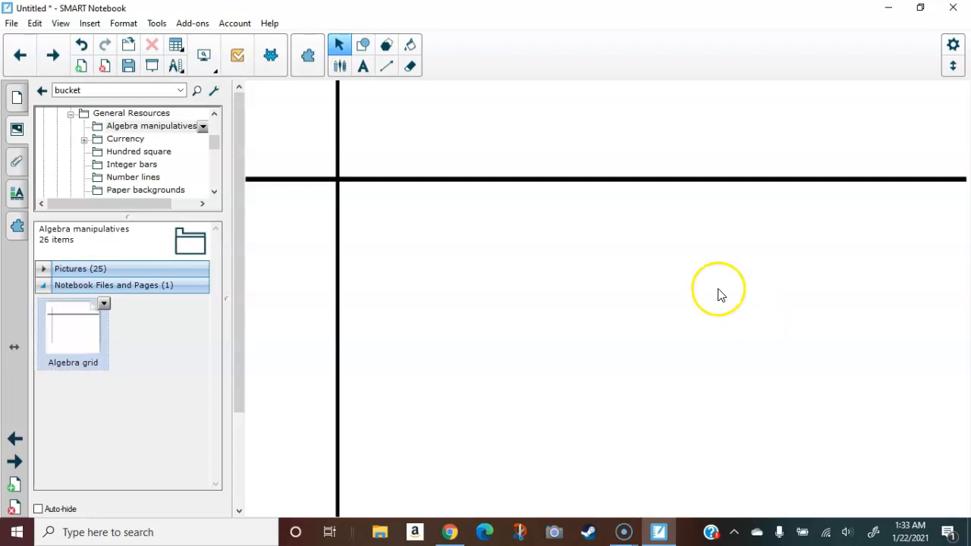
Step: Place the unlabeled x squared, 1 and x tile pictures on the algebra grid, with x squared at the axes' corner
left_click(98, 271)
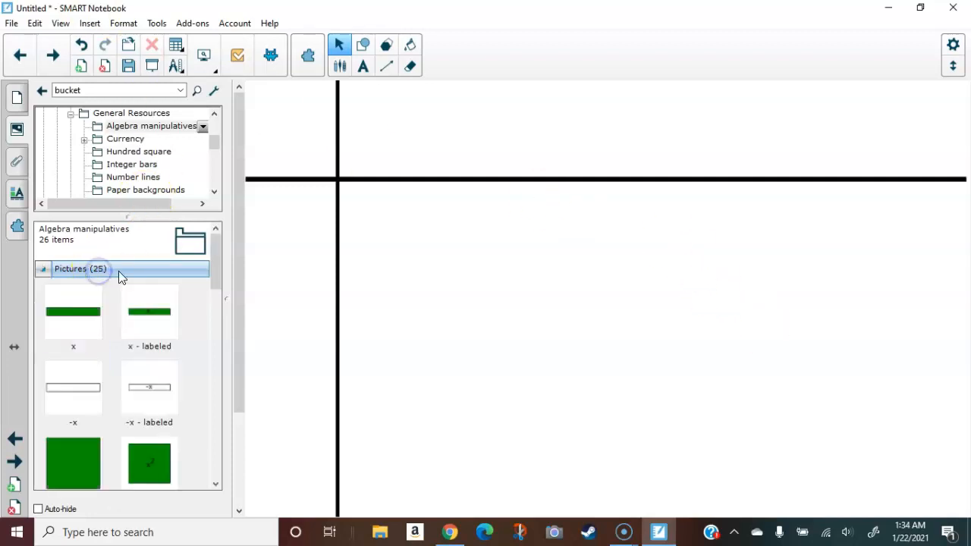
scroll(121, 425, "down", 3)
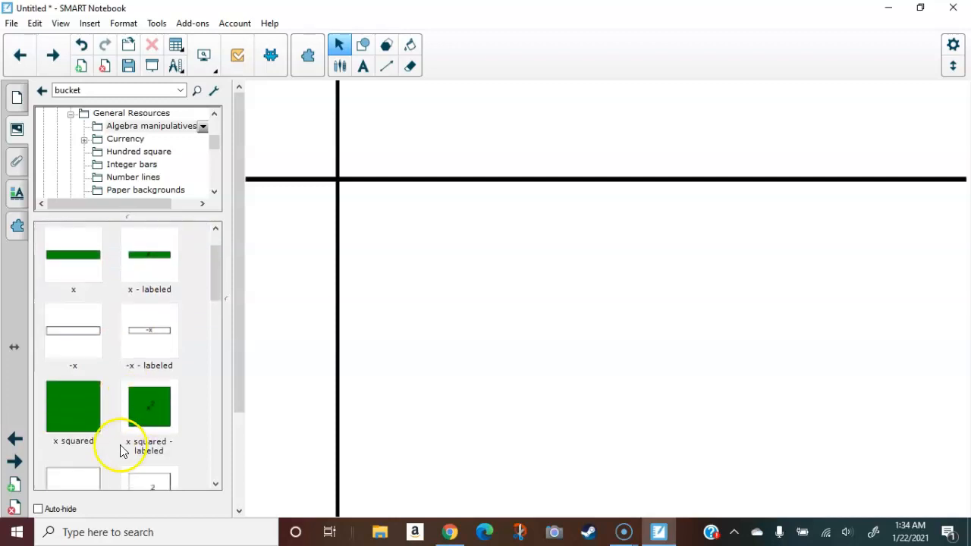
left_click_drag(85, 384, 408, 246)
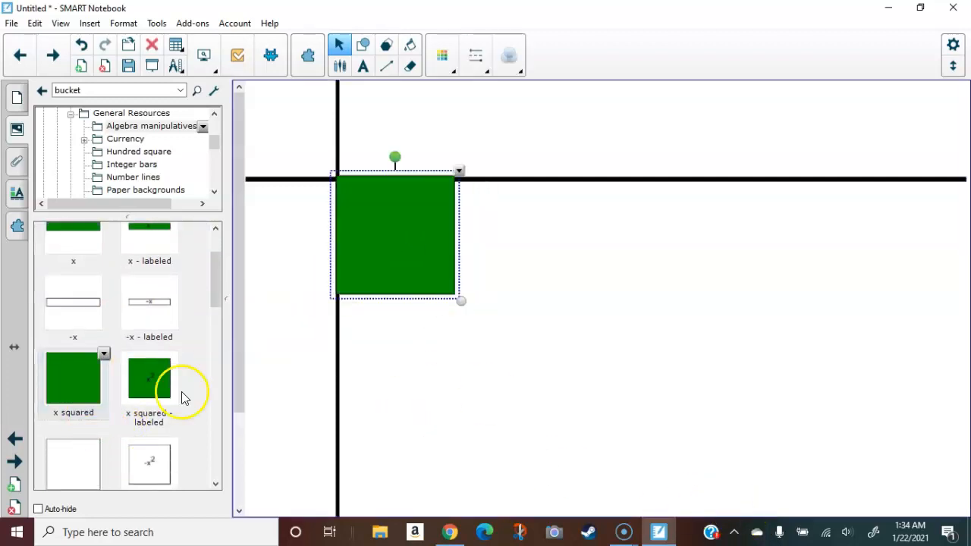
scroll(98, 394, "down", 5)
scroll(99, 394, "down", 1)
left_click_drag(89, 395, 509, 274)
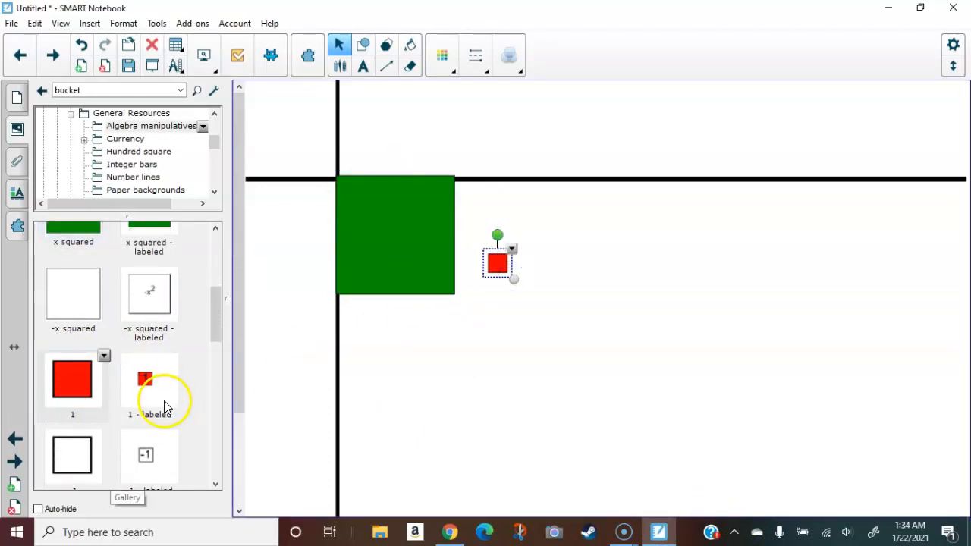
scroll(113, 409, "up", 6)
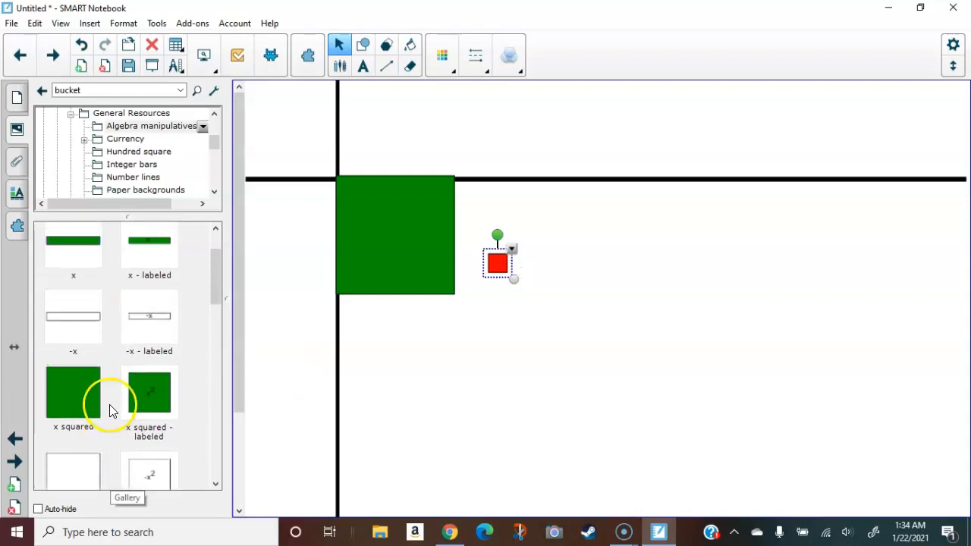
scroll(110, 411, "up", 2)
left_click_drag(76, 345, 417, 384)
Step: Search the Gallery for "base ten blocks" and open the related Place value folder
left_click(124, 91)
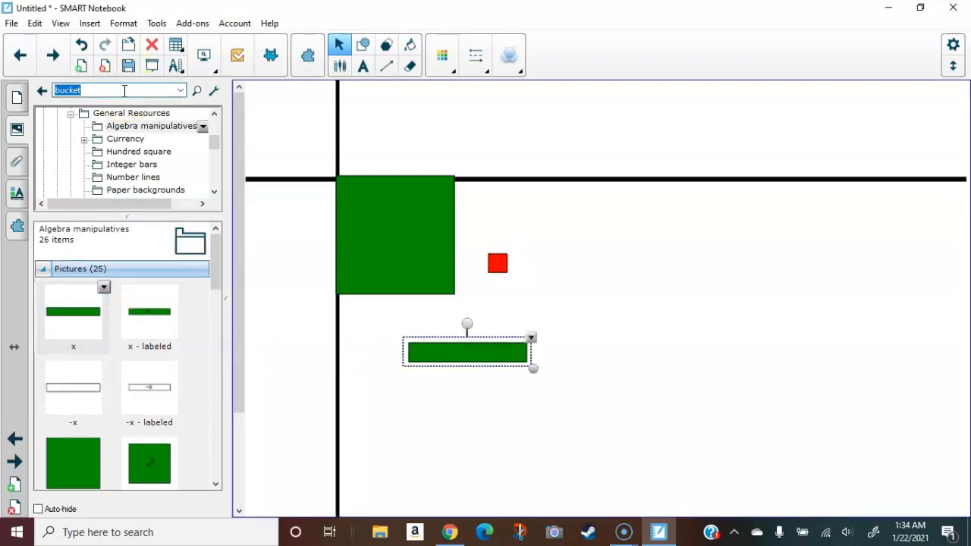
type("base ten block")
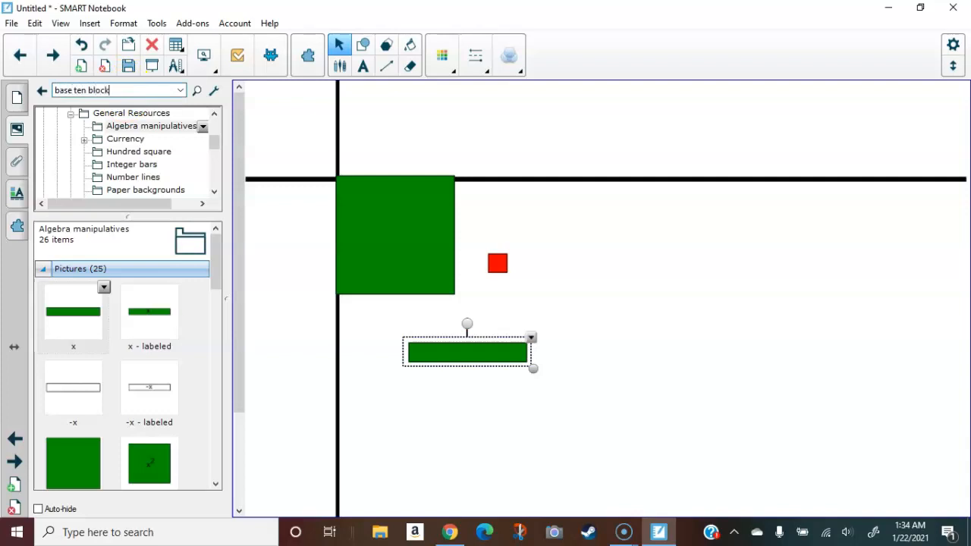
type("s")
key("Return")
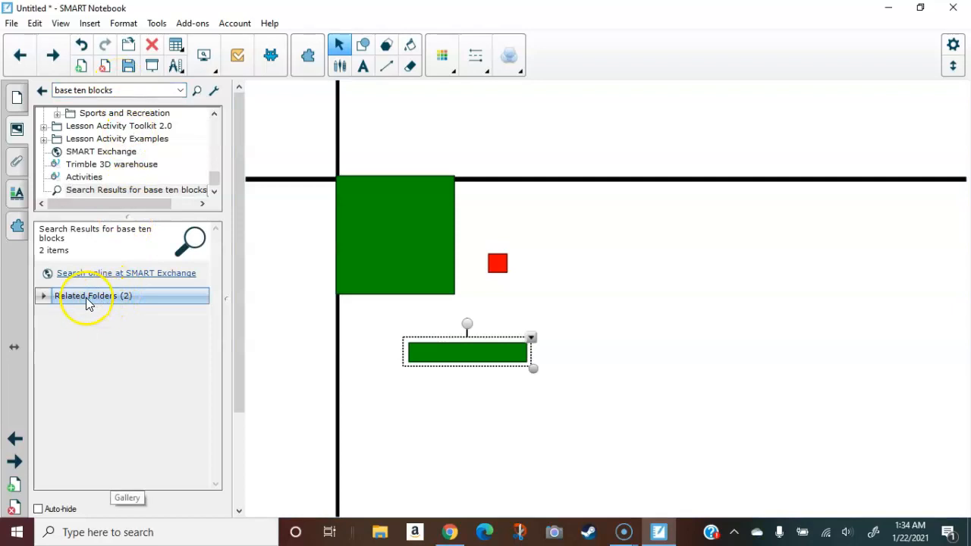
left_click(59, 297)
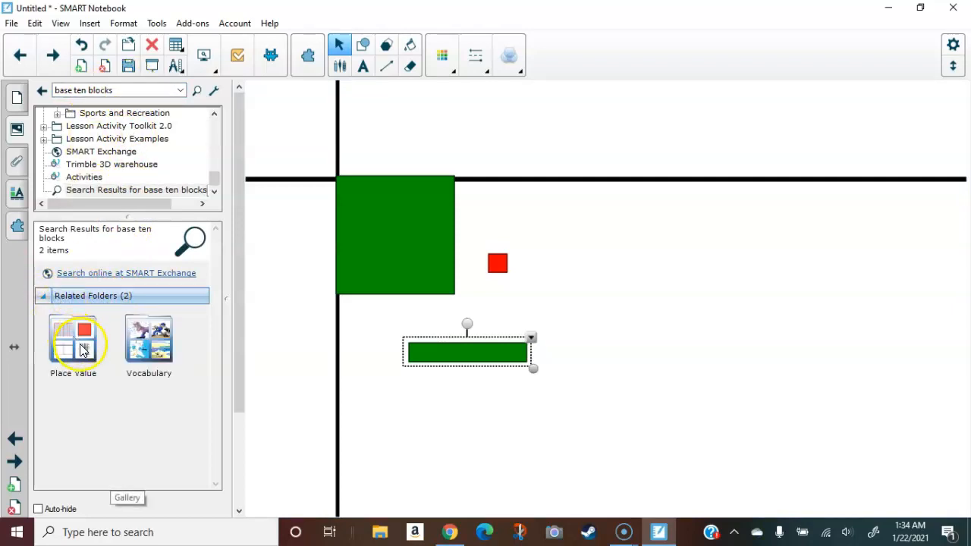
left_click(83, 347)
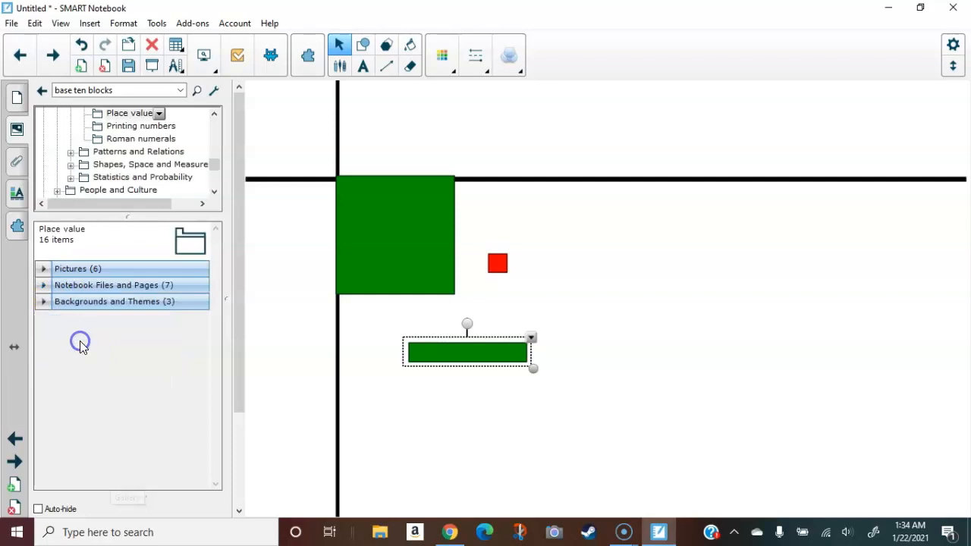
Step: Insert the Base ten - 100, 10, 1, Base ten chart - 1, 0.1, 0.01 and Base ten chart - blank 1 pages from Place value
left_click(100, 302)
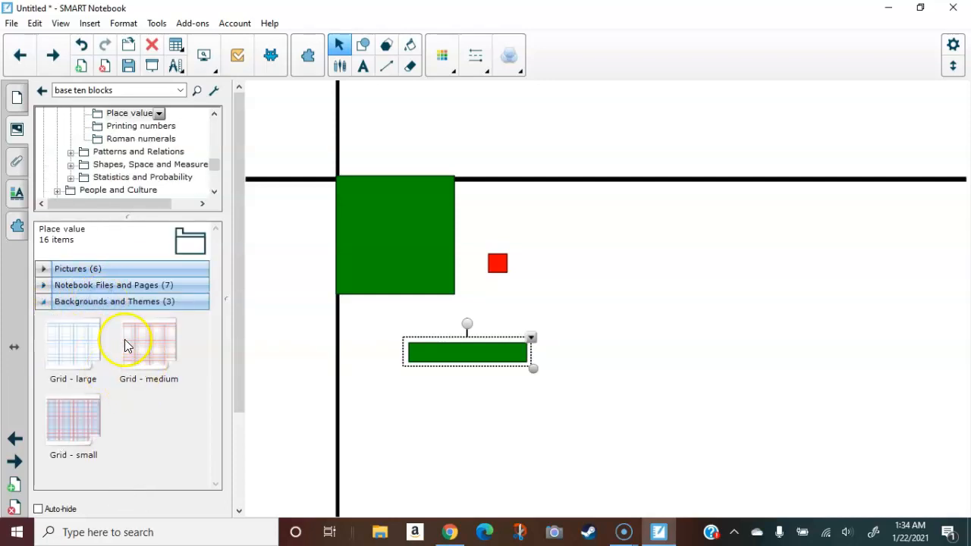
left_click(71, 302)
left_click(71, 285)
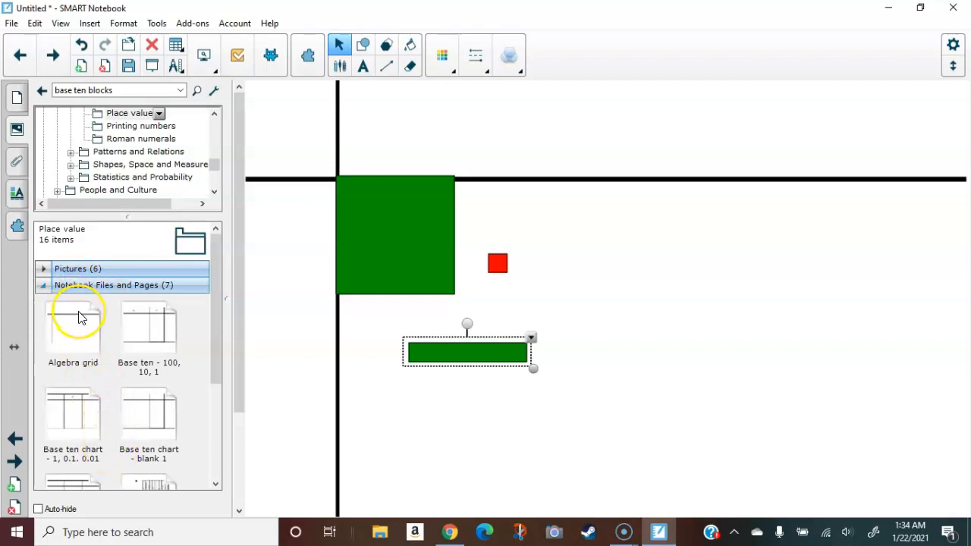
double_click(145, 334)
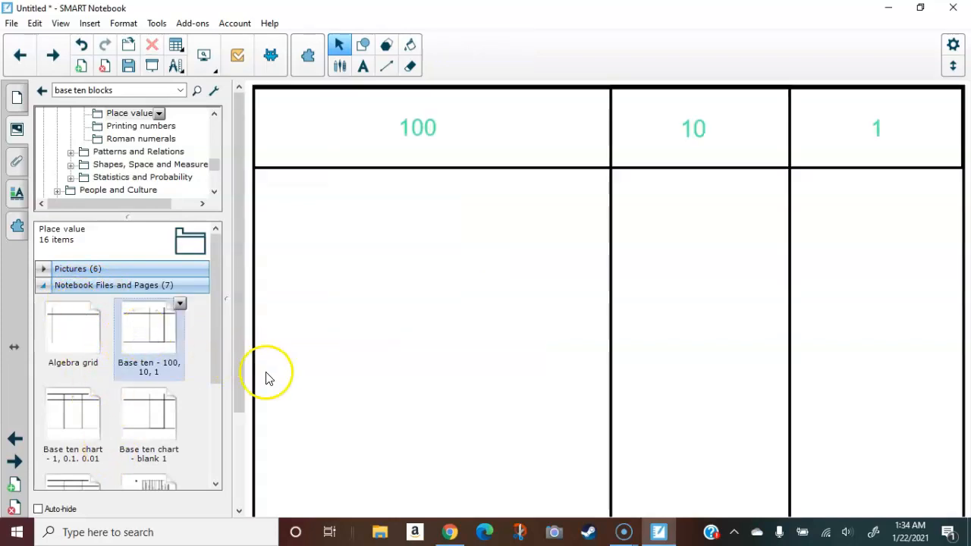
double_click(72, 412)
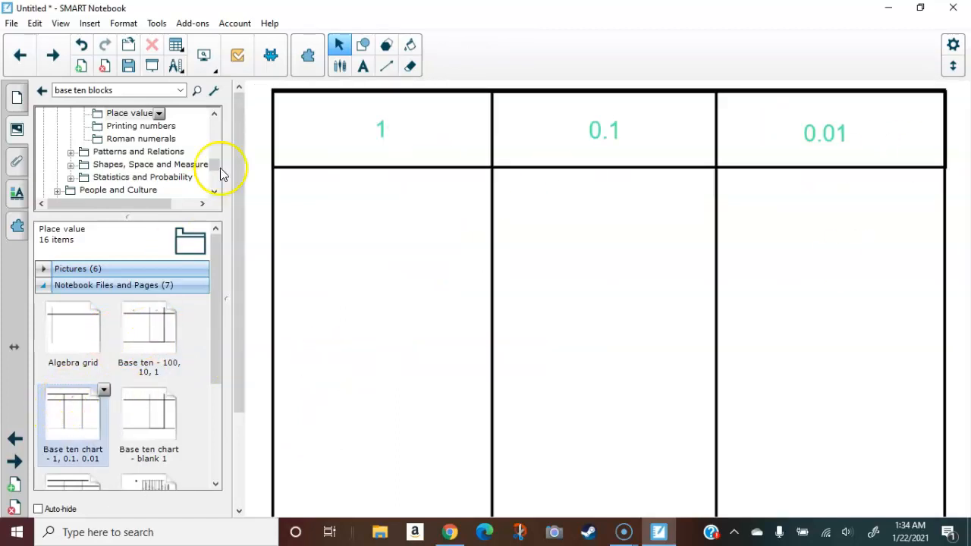
scroll(148, 402, "down", 1)
left_click(140, 383)
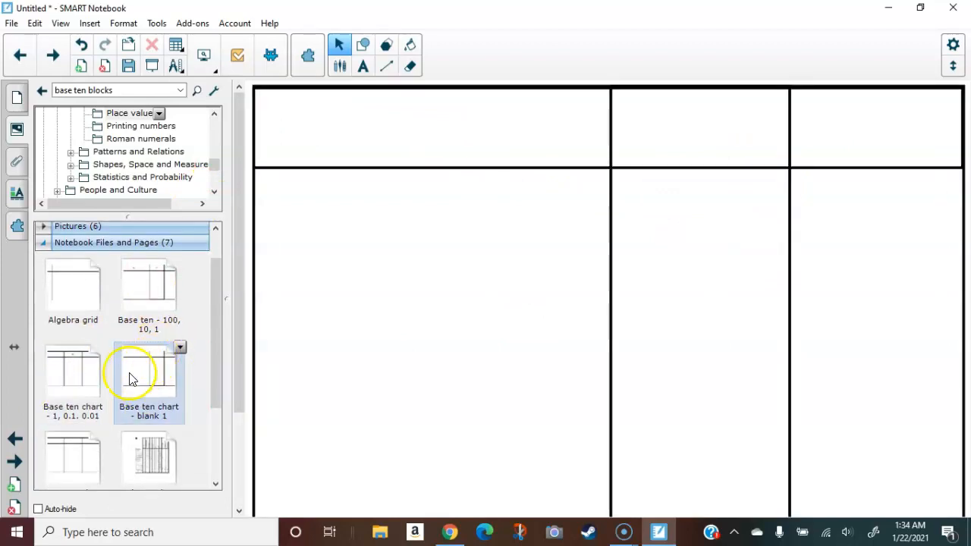
scroll(115, 300, "up", 1)
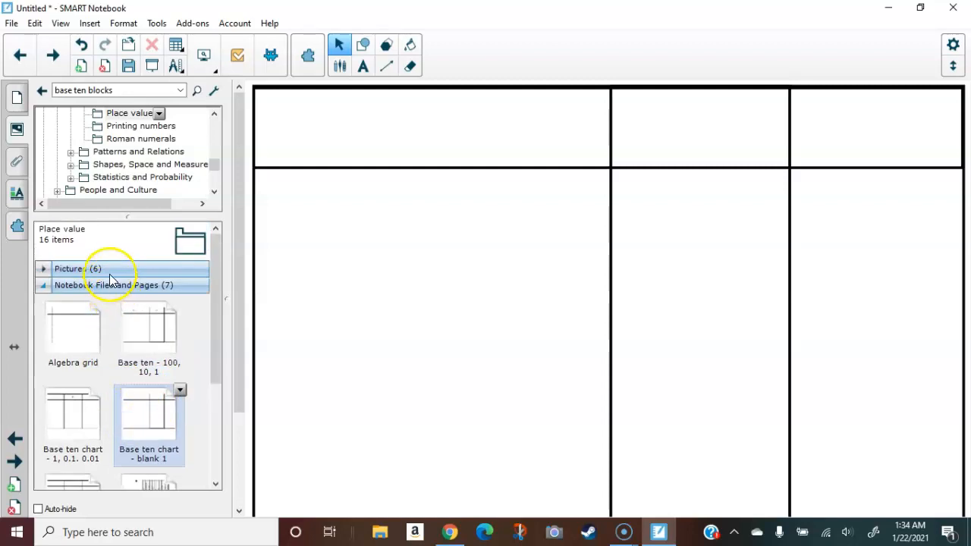
Step: Place the Hundred block - flat in the chart's first column, the red unit block in the third and the yellow ten rod upright in the second
left_click(108, 271)
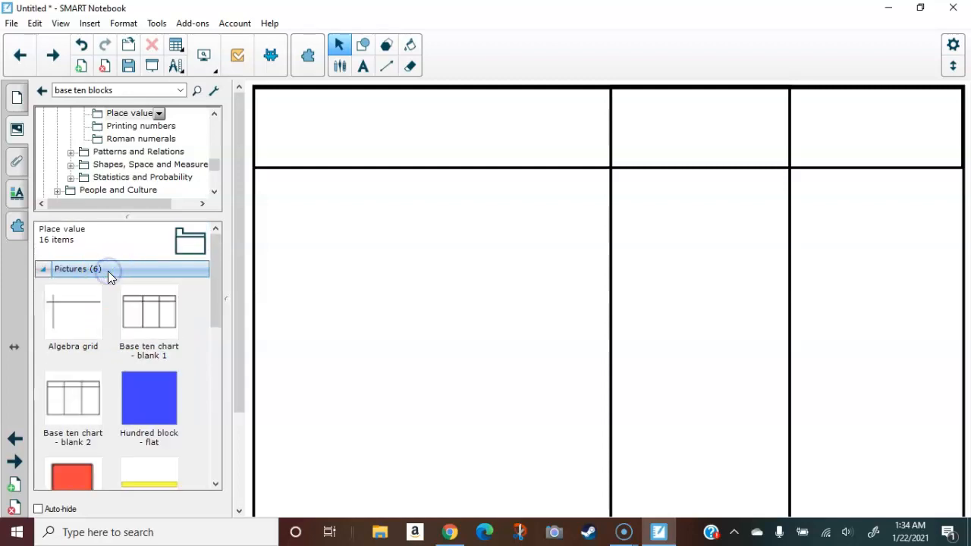
double_click(148, 397)
left_click_drag(311, 258, 407, 296)
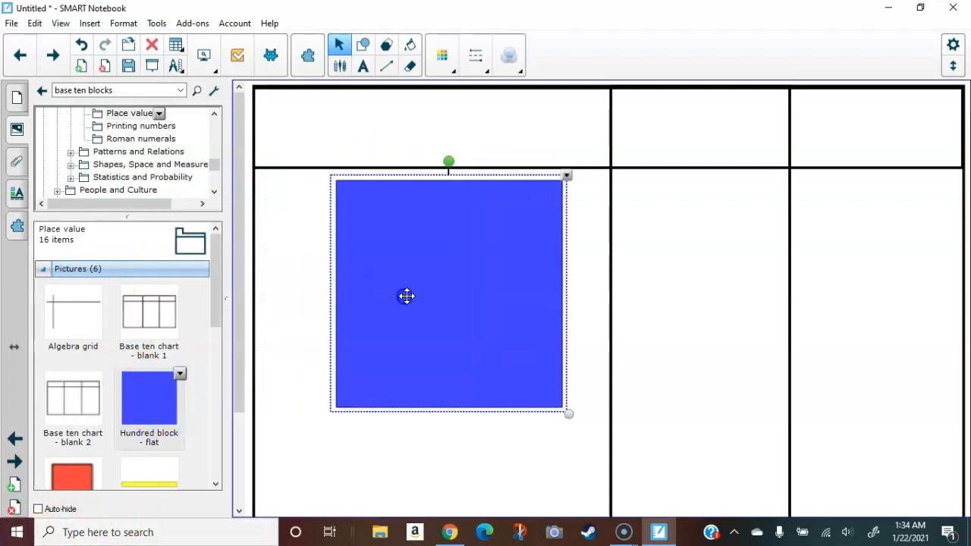
left_click_drag(78, 469, 823, 291)
left_click_drag(160, 480, 683, 273)
left_click_drag(678, 232, 685, 303)
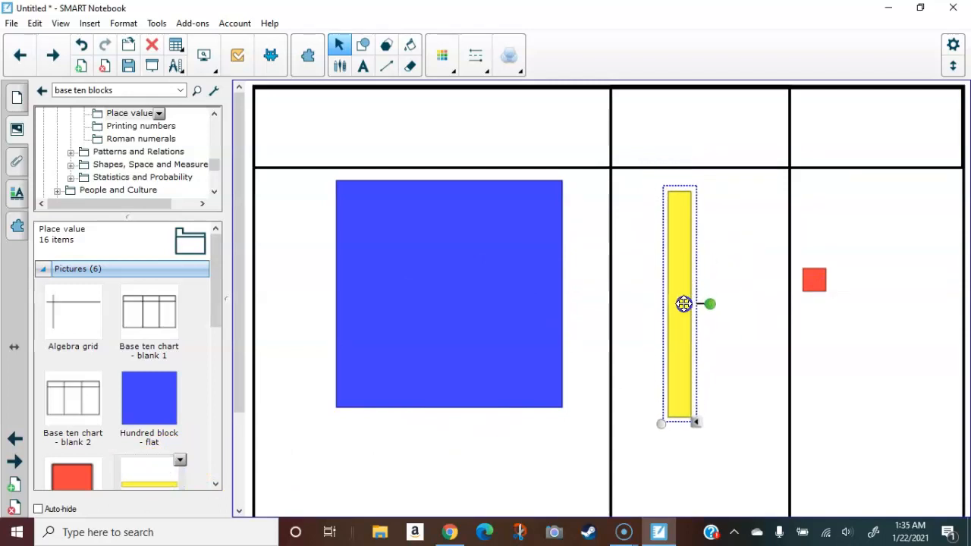
Step: Make the yellow rod and the red unit block infinite cloners and pull one copy from each within its column
right_click(672, 356)
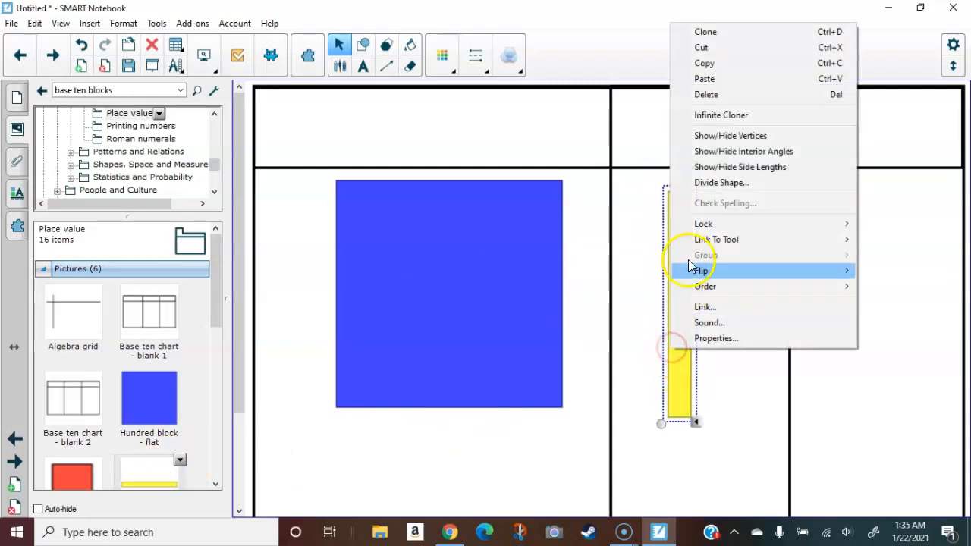
left_click(718, 118)
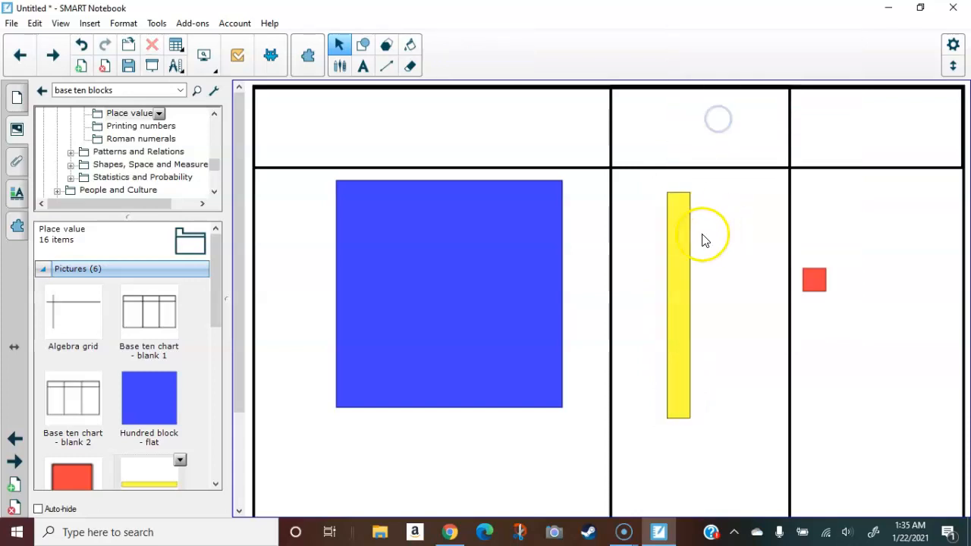
left_click_drag(676, 242, 734, 223)
right_click(809, 281)
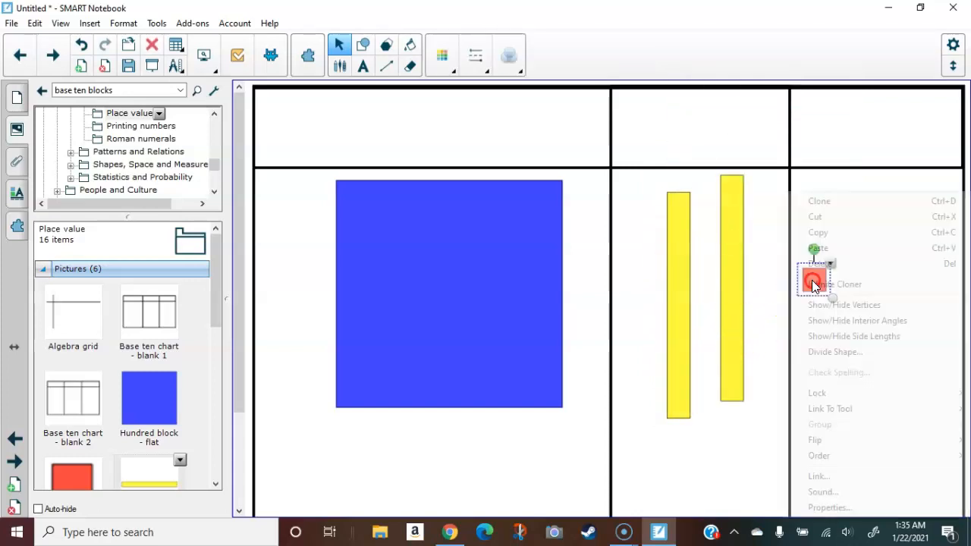
left_click(814, 285)
left_click_drag(829, 245, 830, 246)
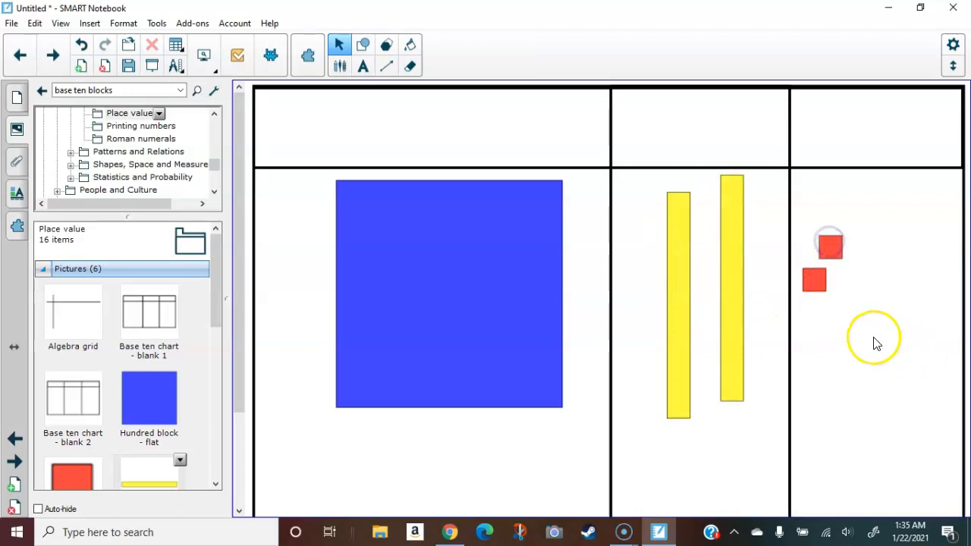
Step: Search the Gallery for "pattern blocks", show the picture results and add a new blank page
left_click(125, 90)
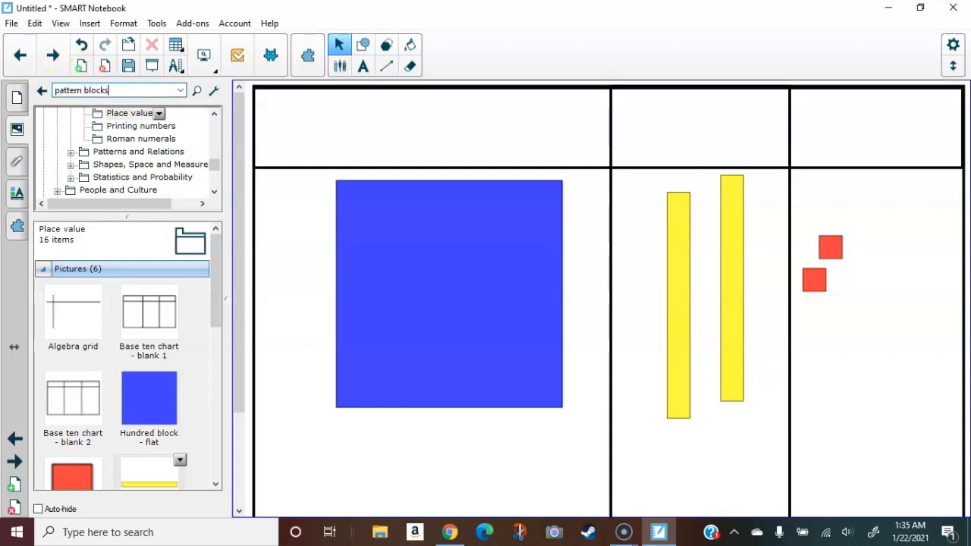
key("Return")
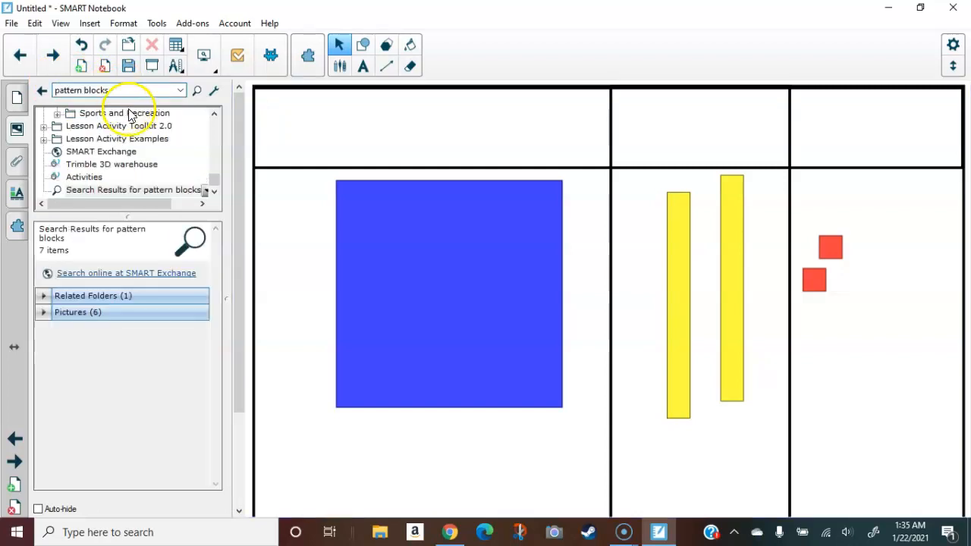
left_click(126, 311)
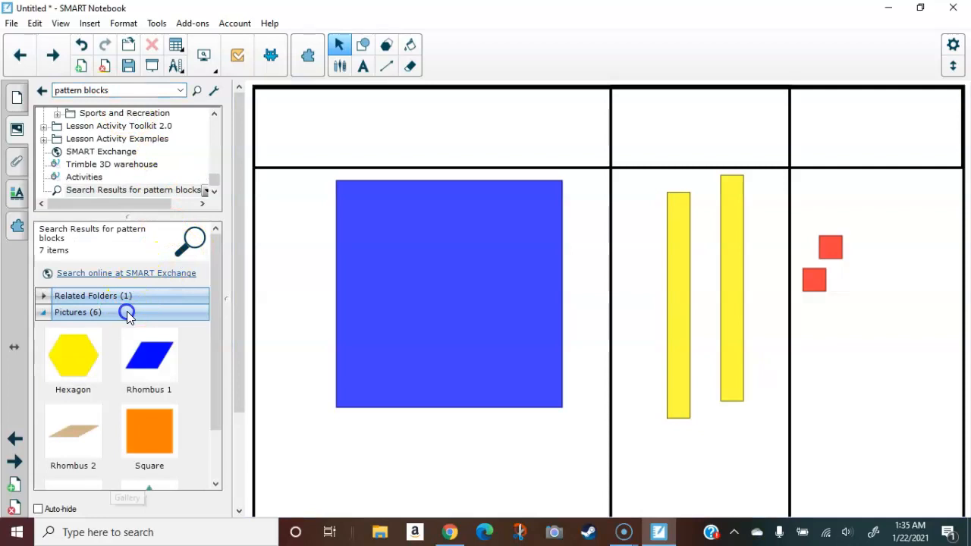
left_click(13, 486)
Step: Place the Hexagon, Rhombus 1, Square, Rhombus 2, Triangle and Trapezoid pictures on the blank page and rotate the trapezoid about half a turn
left_click(72, 357)
left_click_drag(130, 392, 390, 273)
left_click_drag(149, 430, 536, 232)
left_click_drag(73, 438, 414, 367)
left_click_drag(216, 383, 568, 334)
left_click_drag(74, 444, 706, 171)
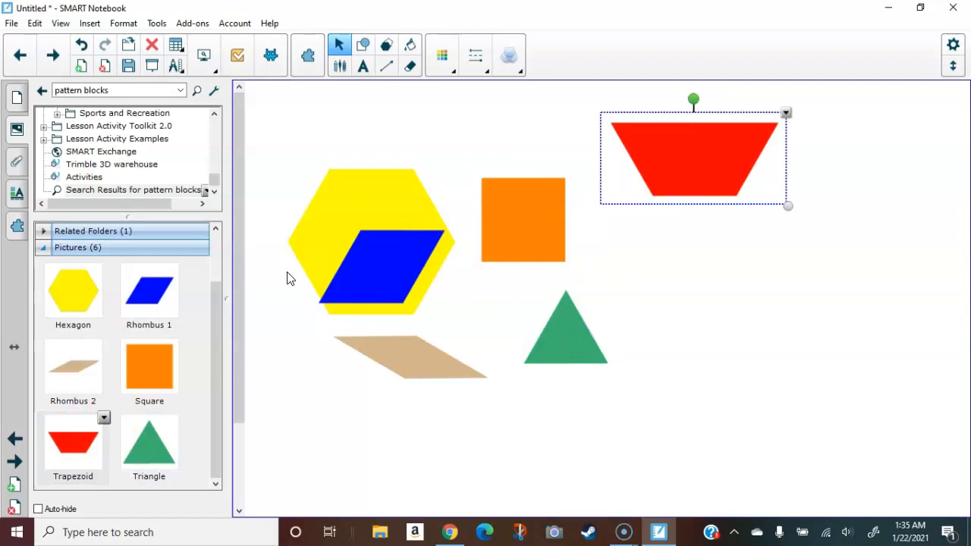
left_click_drag(693, 100, 688, 220)
left_click(745, 315)
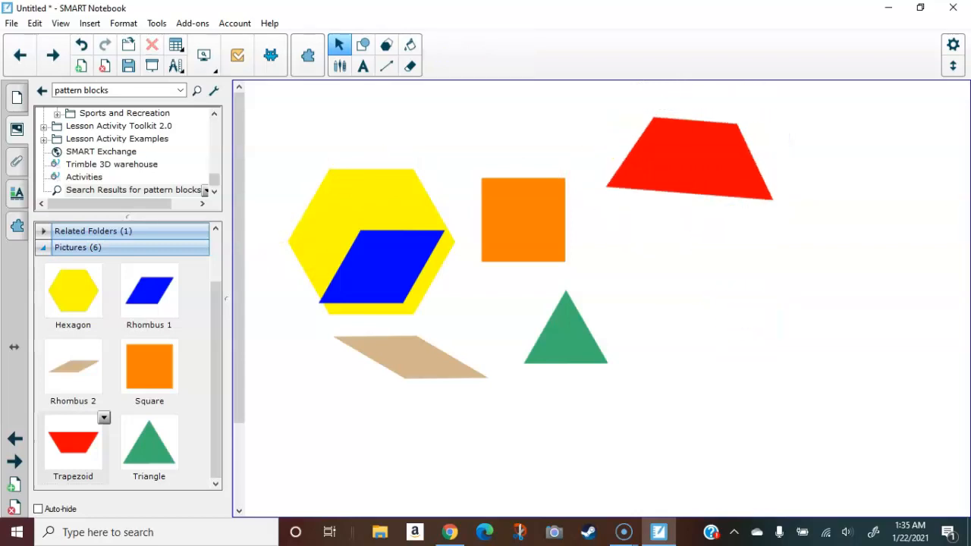
Step: Add another blank page after the pattern blocks page and search the Gallery for "dice"
left_click(119, 89)
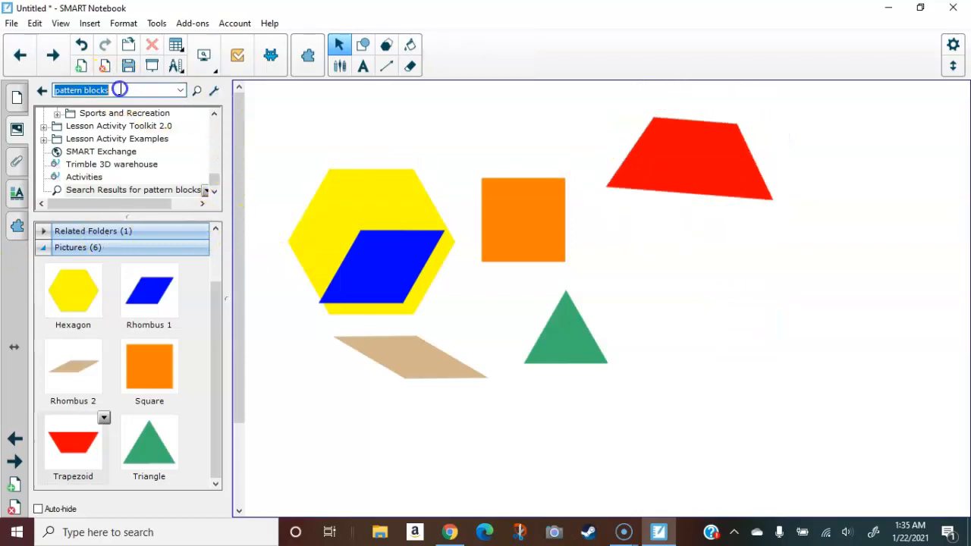
left_click(18, 95)
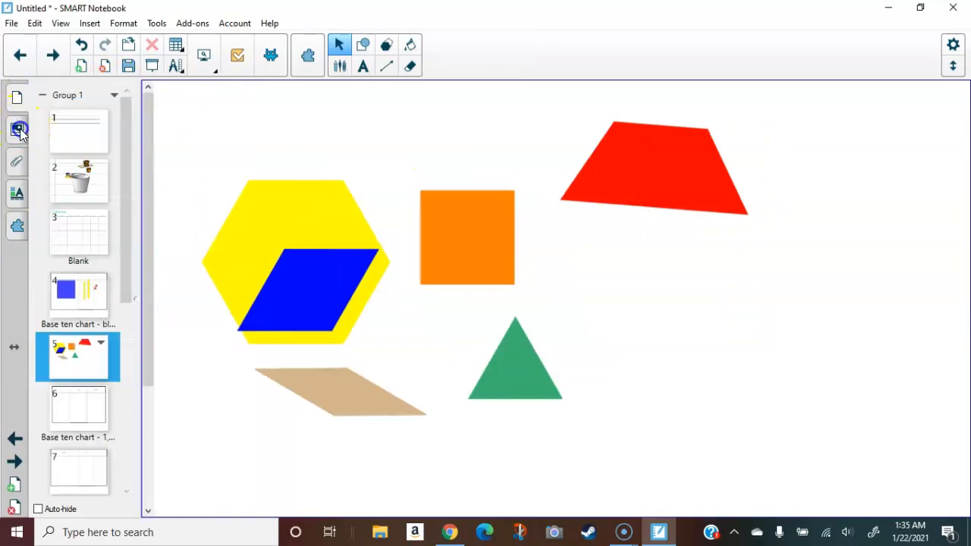
left_click(19, 129)
left_click(14, 484)
left_click(118, 90)
type("d")
key("Return")
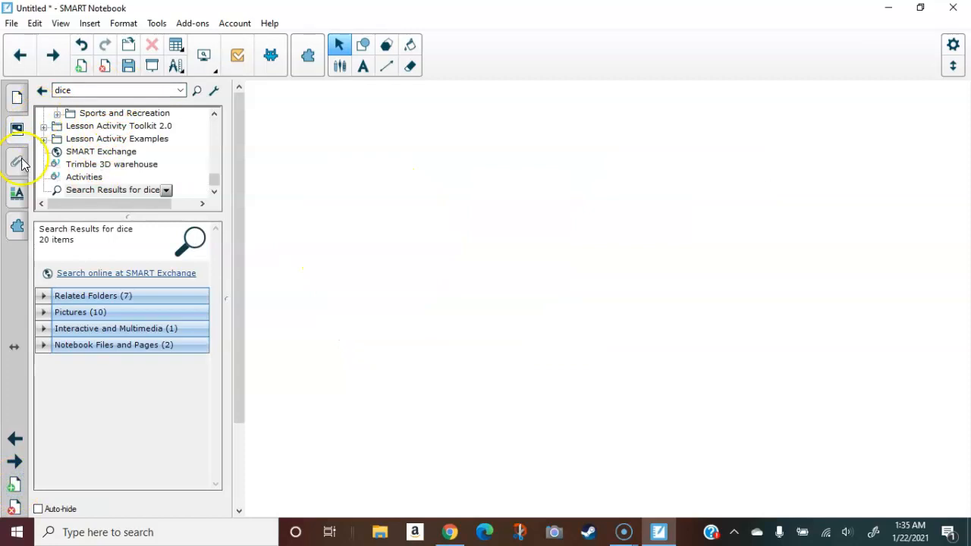
Step: Browse the dice pictures and place the Dice item from Interactive and Multimedia on the blank page
left_click(83, 315)
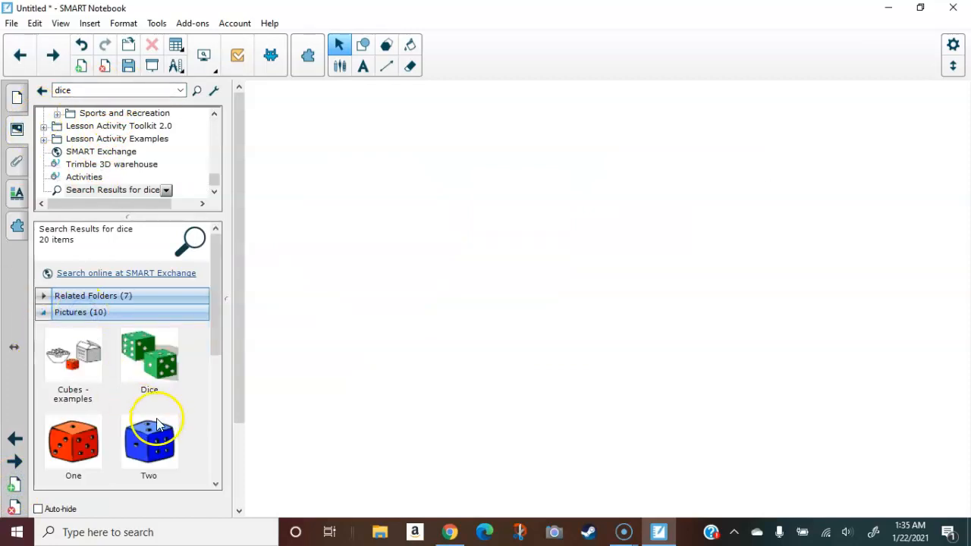
scroll(157, 394, "down", 5)
scroll(157, 392, "up", 5)
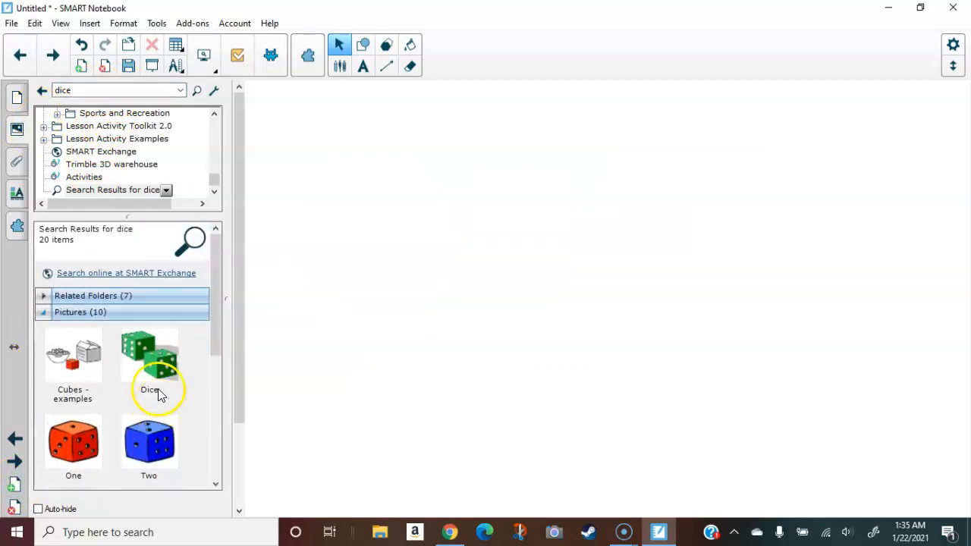
left_click(71, 313)
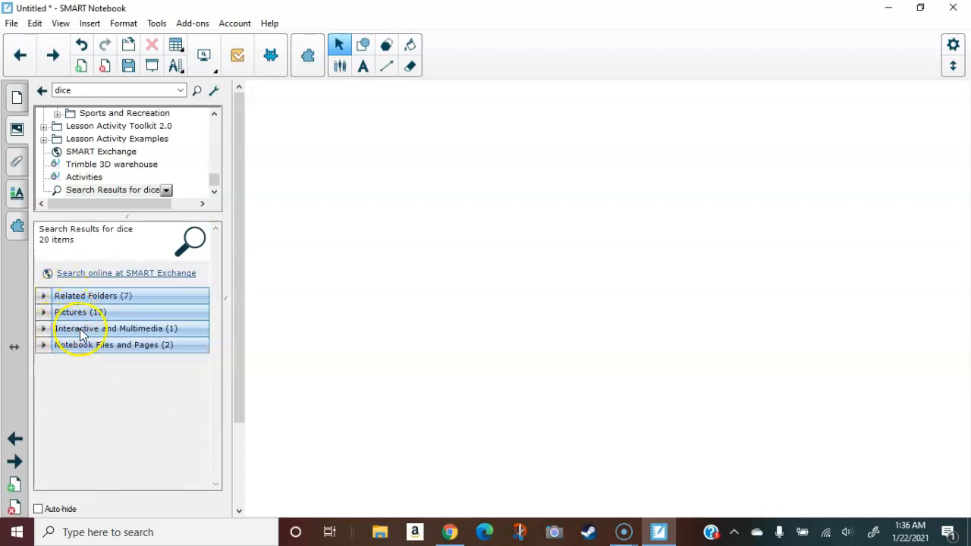
left_click(80, 329)
left_click_drag(78, 371, 379, 352)
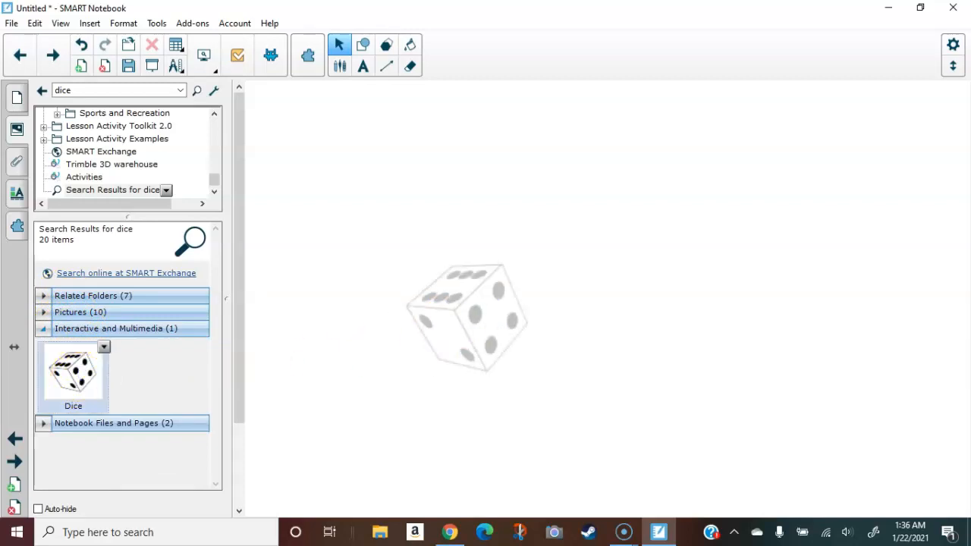
Step: Roll the interactive die a few times and place a second interactive Dice to its right
left_click(451, 322)
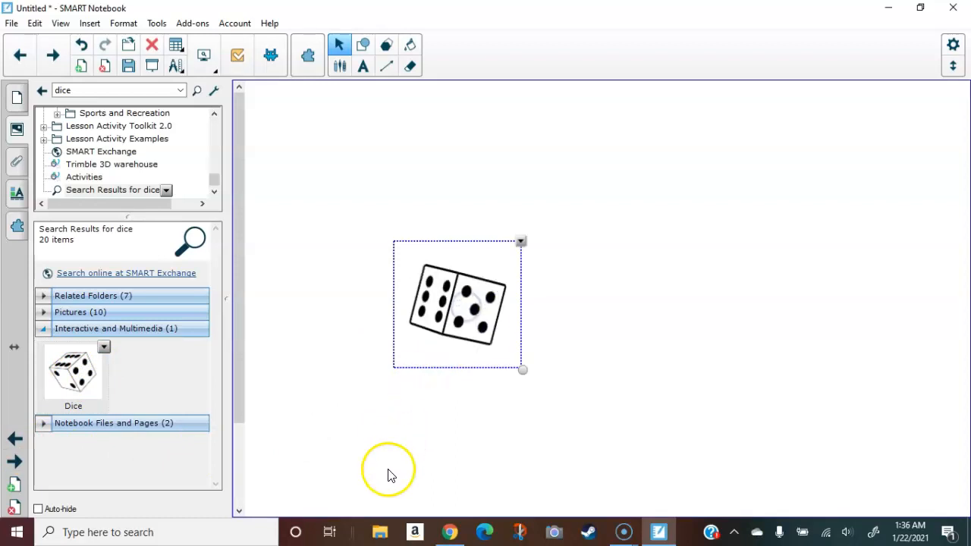
left_click(477, 301)
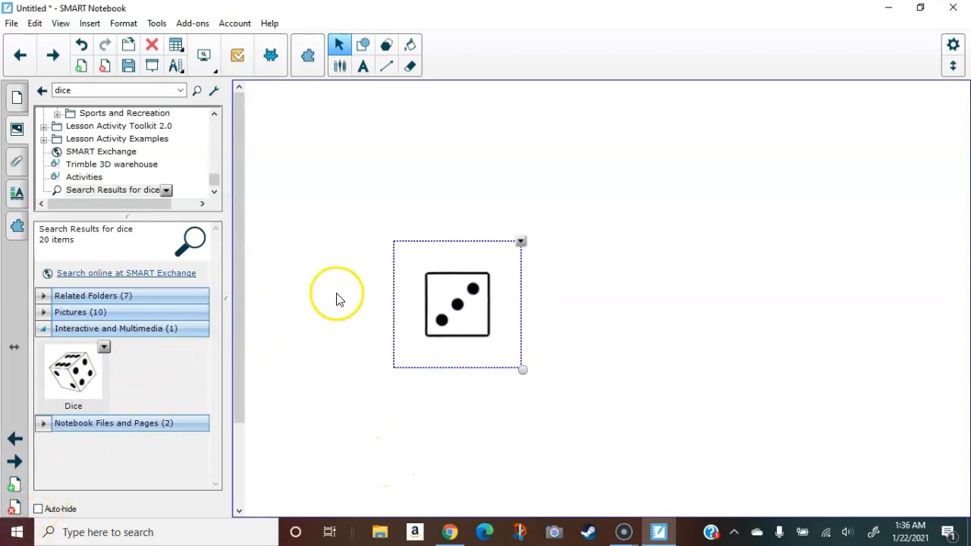
left_click(455, 321)
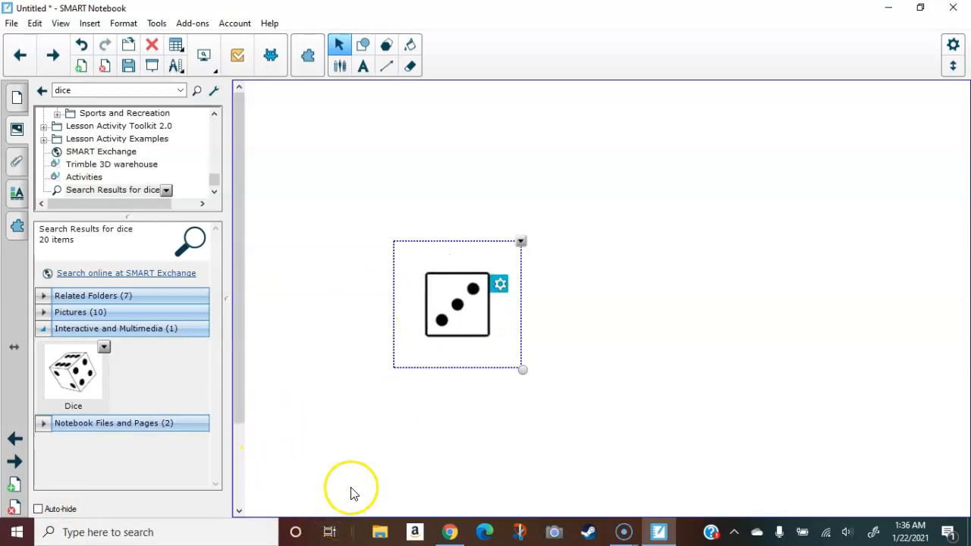
left_click_drag(74, 370, 706, 300)
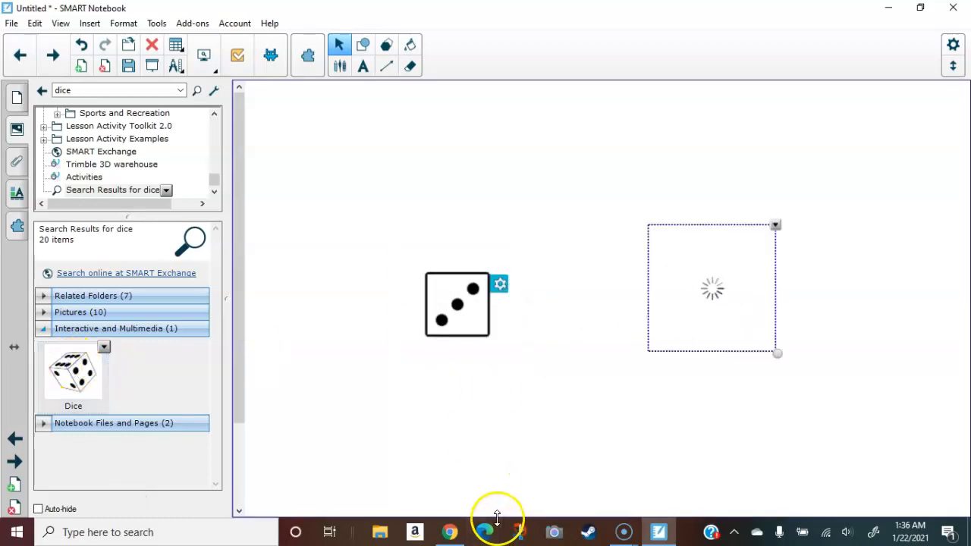
Step: In the first die's settings, preview the Custom theme, return to Traditional and increase the number of dice to two
left_click(501, 285)
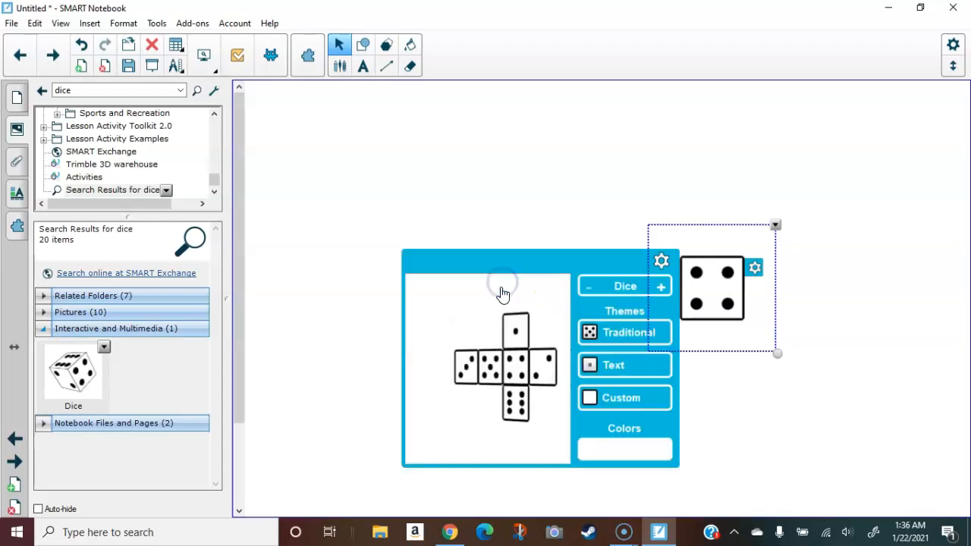
left_click(621, 398)
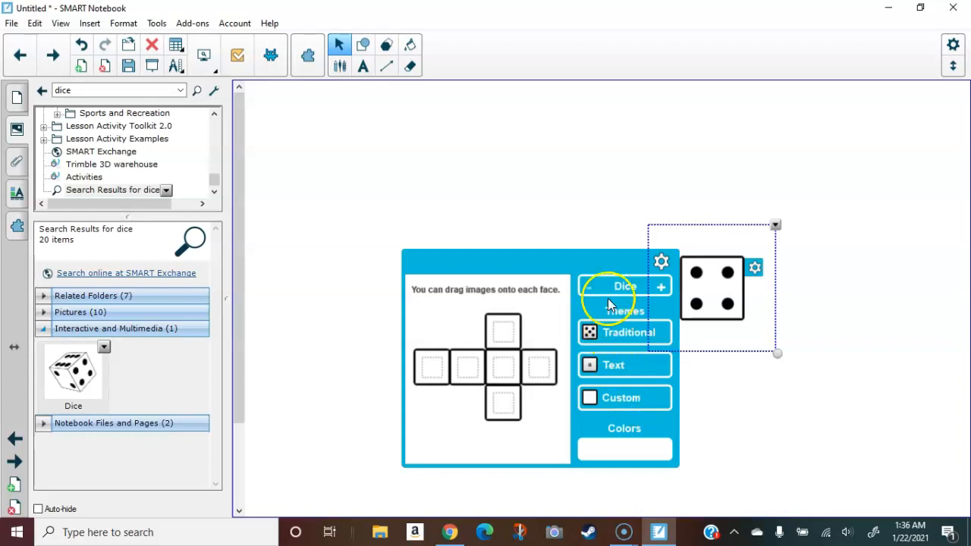
left_click(620, 334)
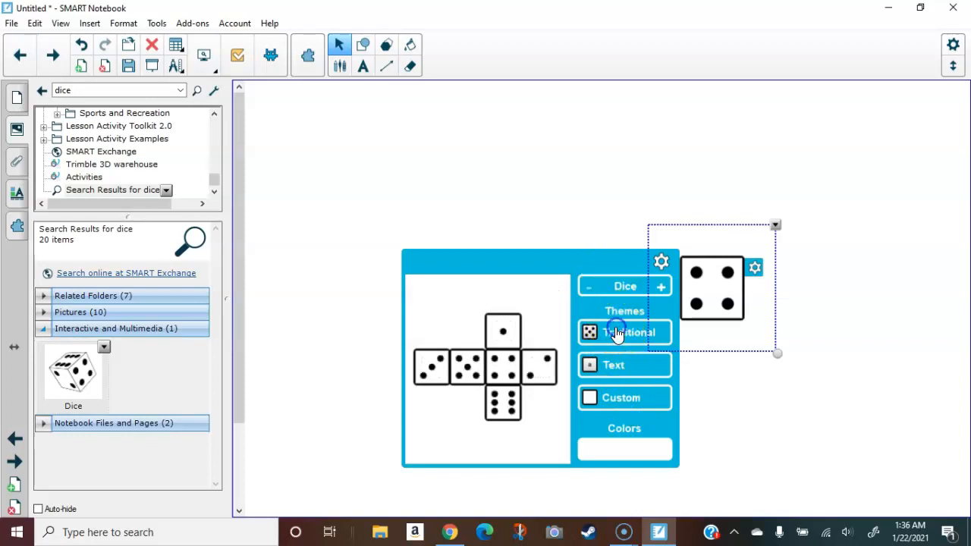
left_click(620, 285)
left_click(660, 288)
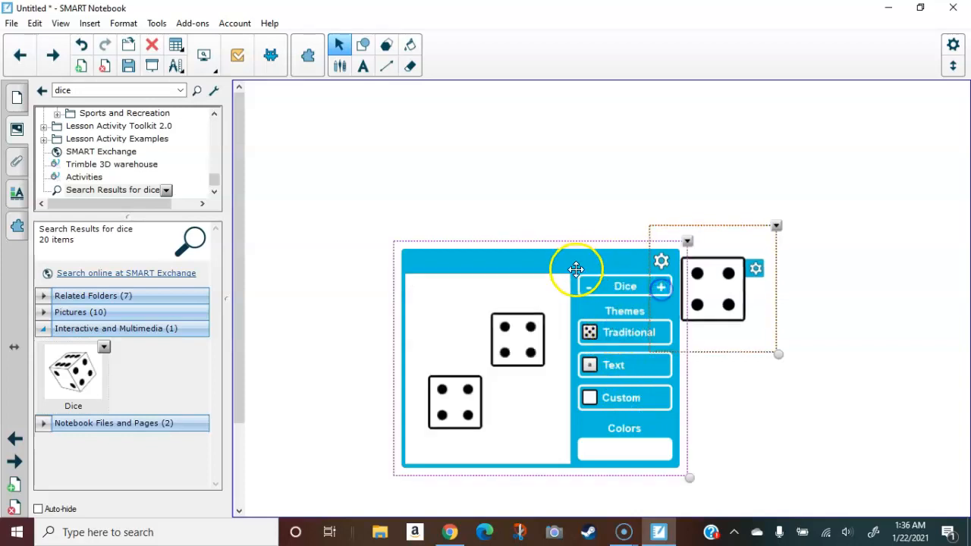
Step: Move the open dice widget up and away from the other die and set its dice color to purple
left_click_drag(569, 278, 458, 175)
left_click(524, 361)
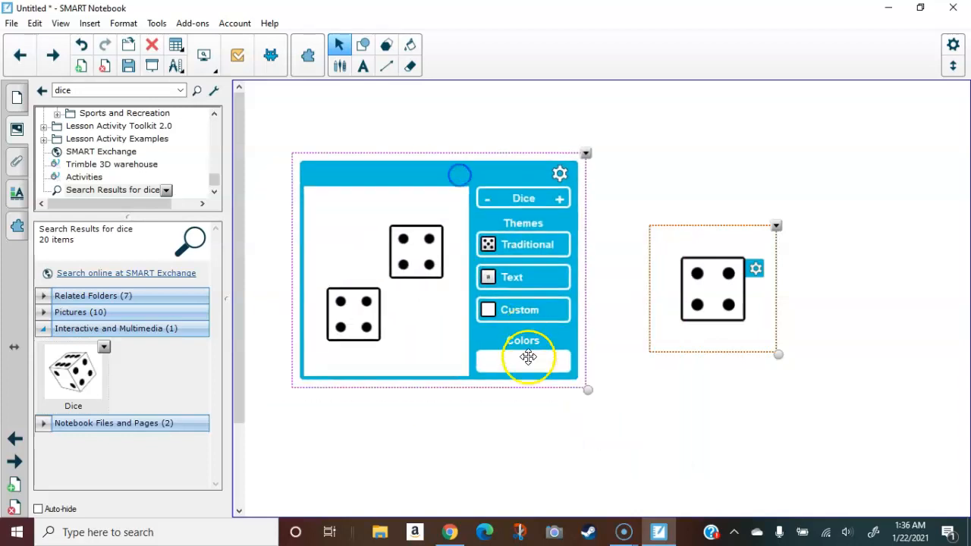
left_click(492, 301)
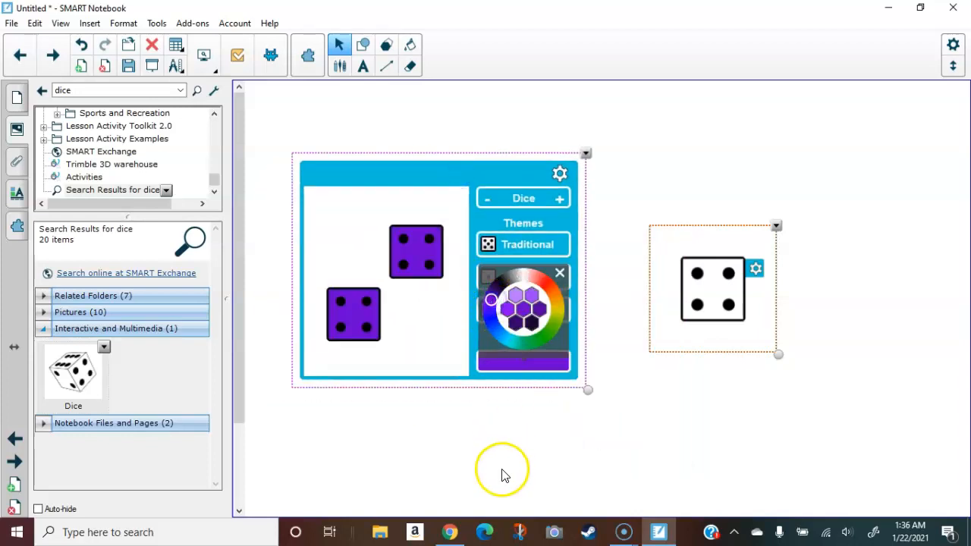
Step: Apply the Custom theme to the two purple dice after previewing the other themes, close the settings and roll them
left_click(533, 247)
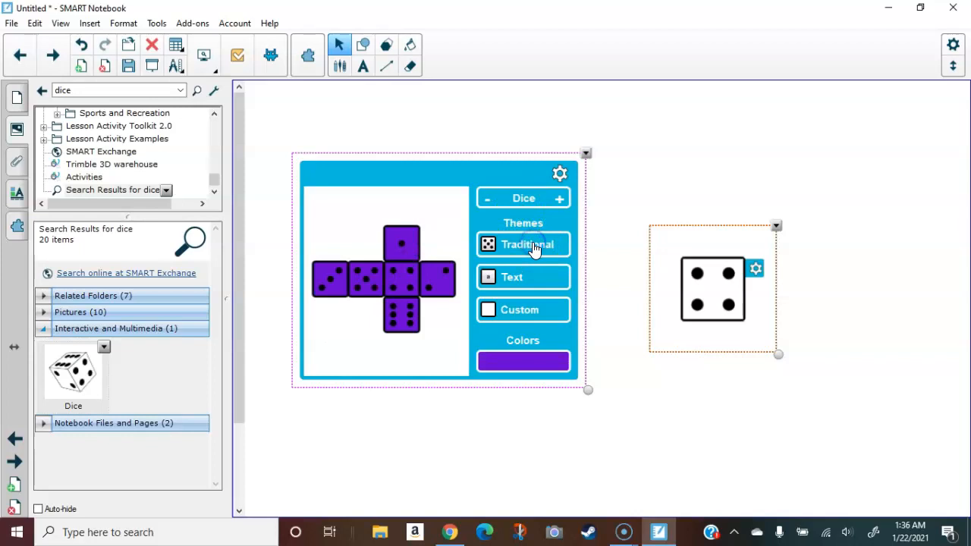
left_click(540, 277)
left_click(540, 311)
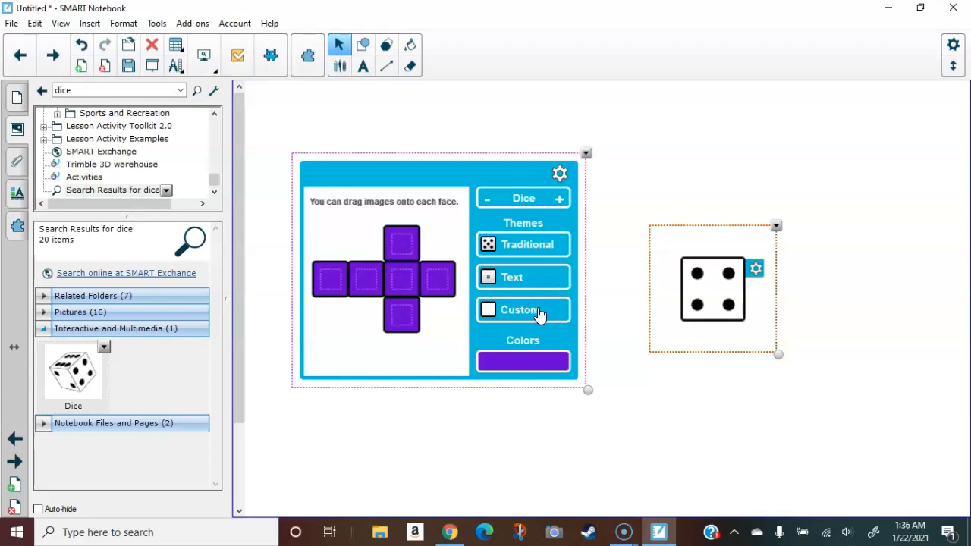
left_click(559, 199)
left_click(487, 199)
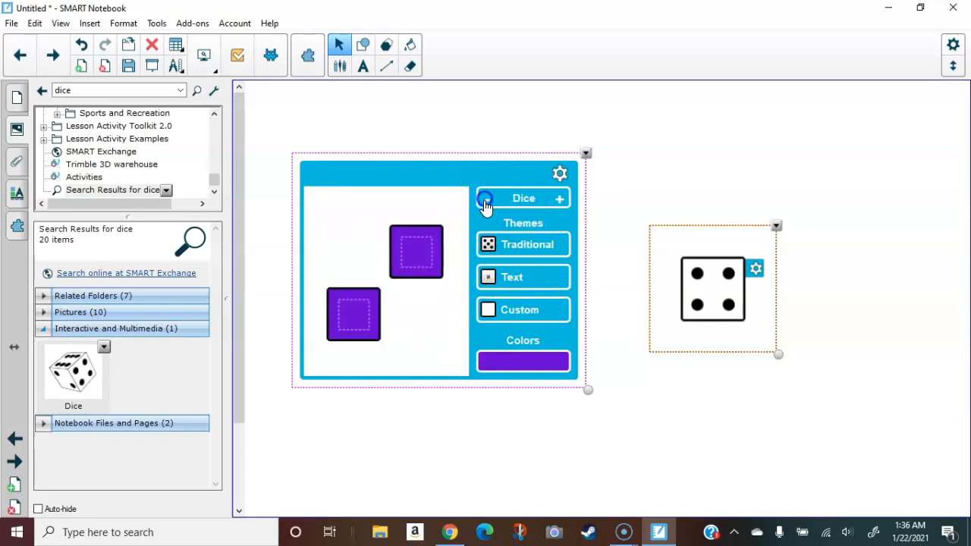
left_click(561, 174)
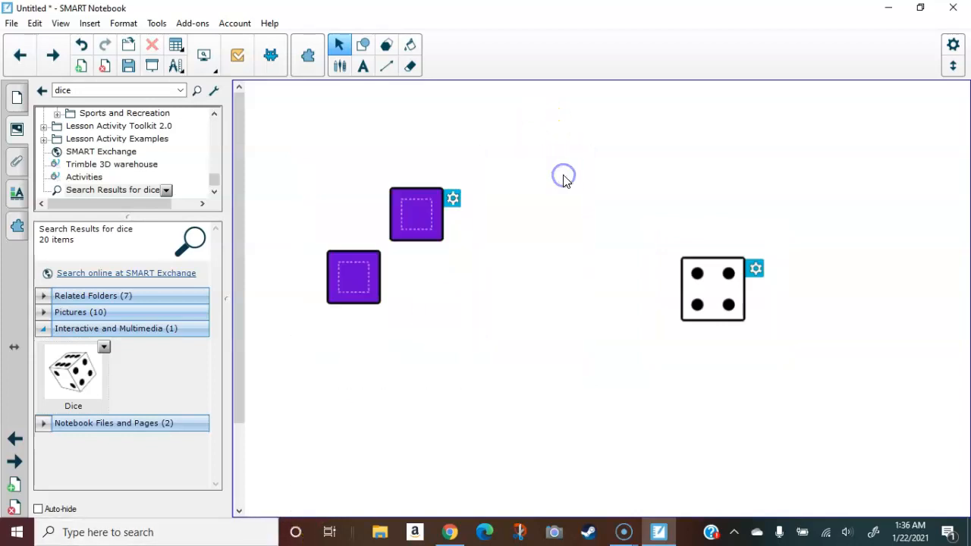
left_click(422, 198)
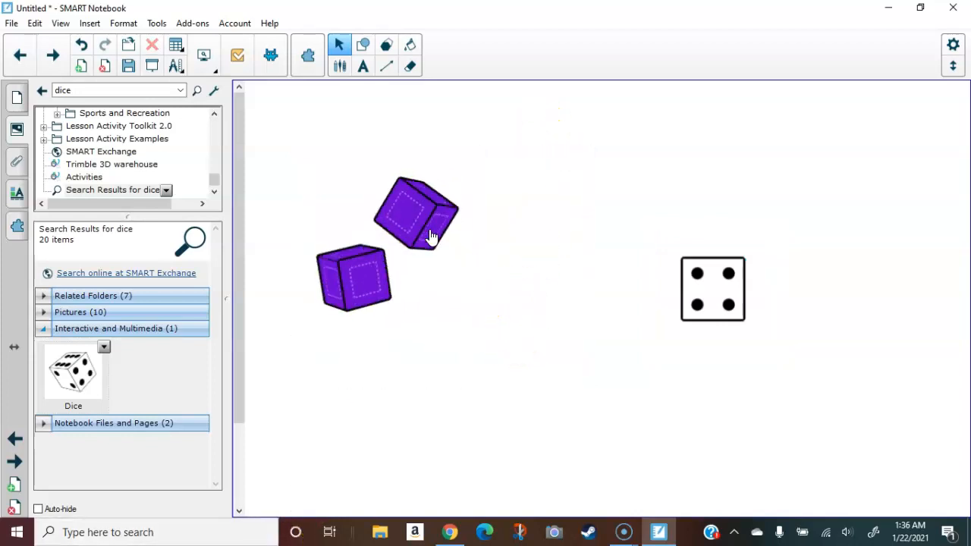
mouse_move(424, 210)
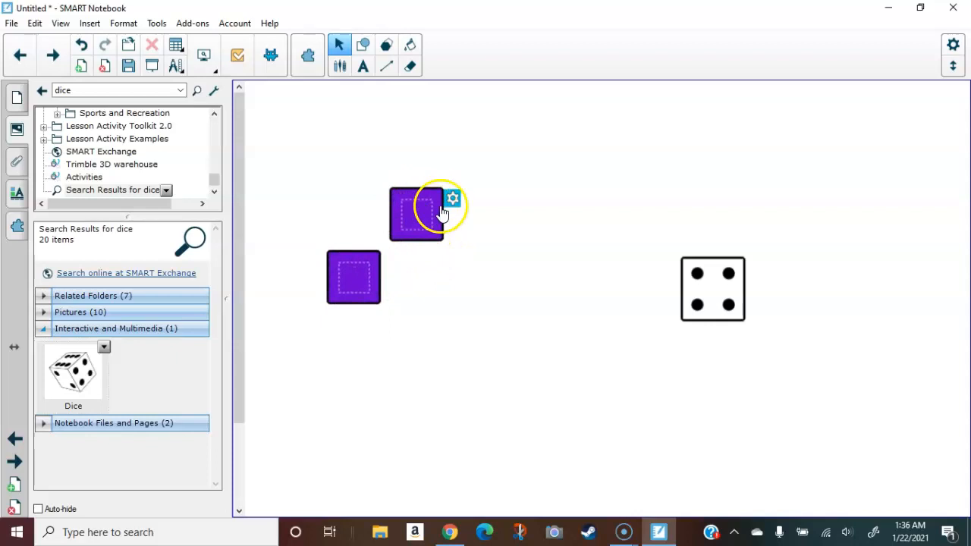
Step: Switch the two purple dice back to the Traditional theme and close their settings
left_click(453, 199)
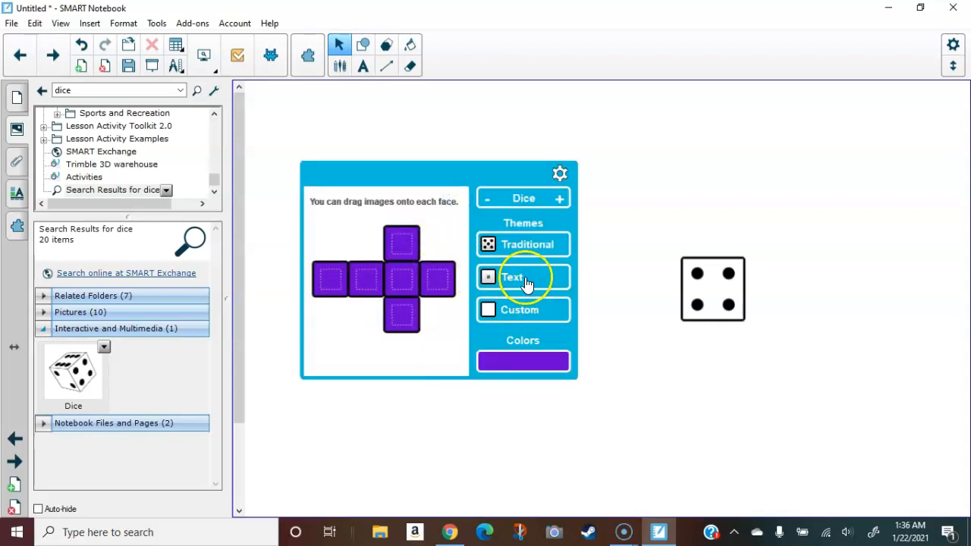
left_click(529, 245)
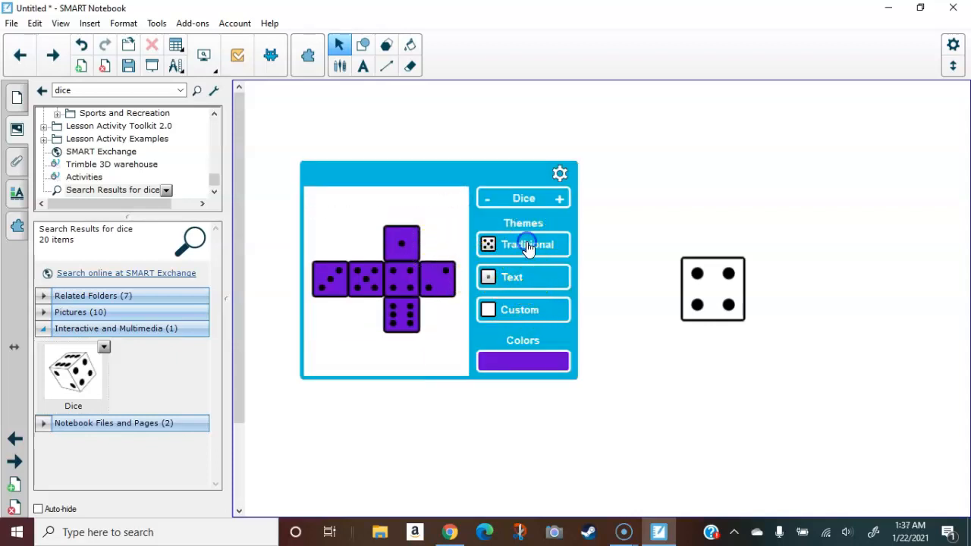
left_click(559, 174)
left_click(494, 297)
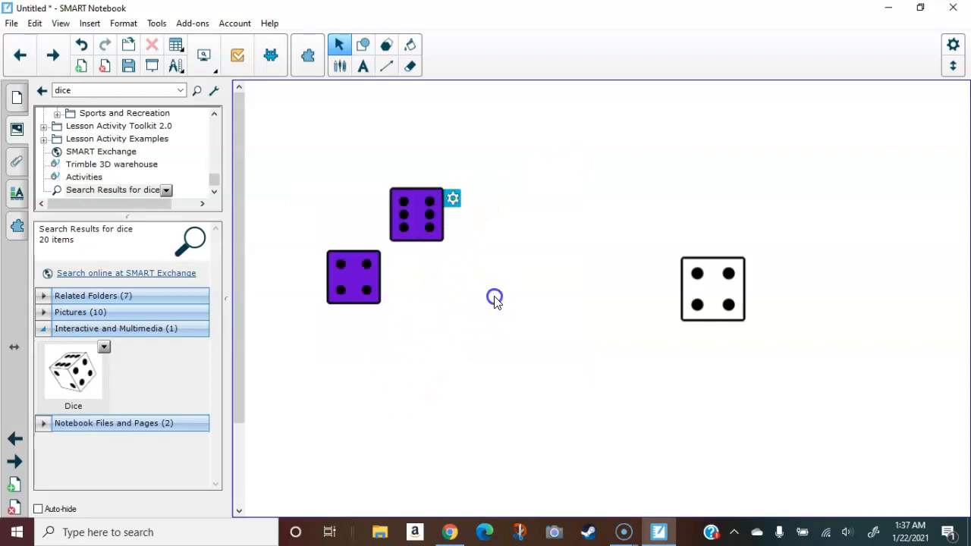
Step: Roll the two purple dice and the separate white die
left_click(384, 254)
left_click(375, 263)
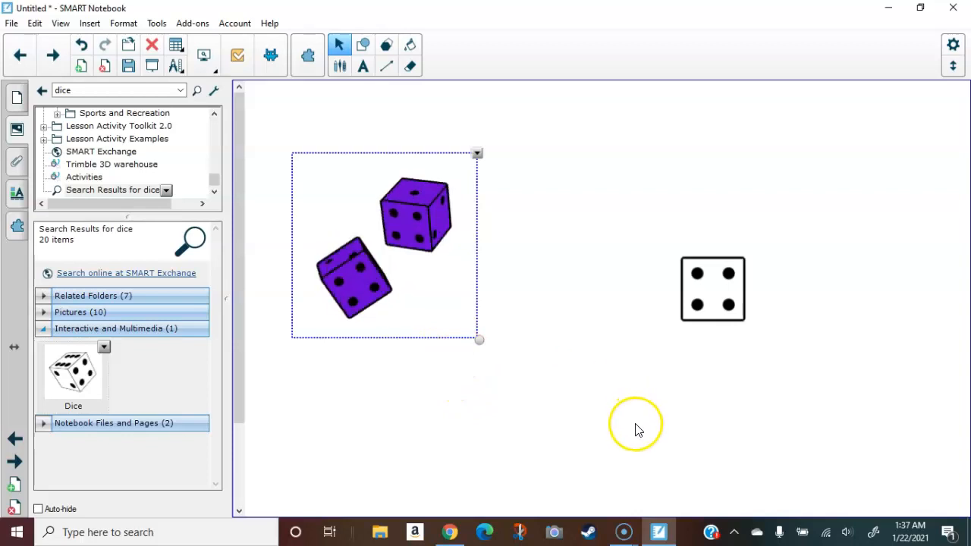
left_click(721, 295)
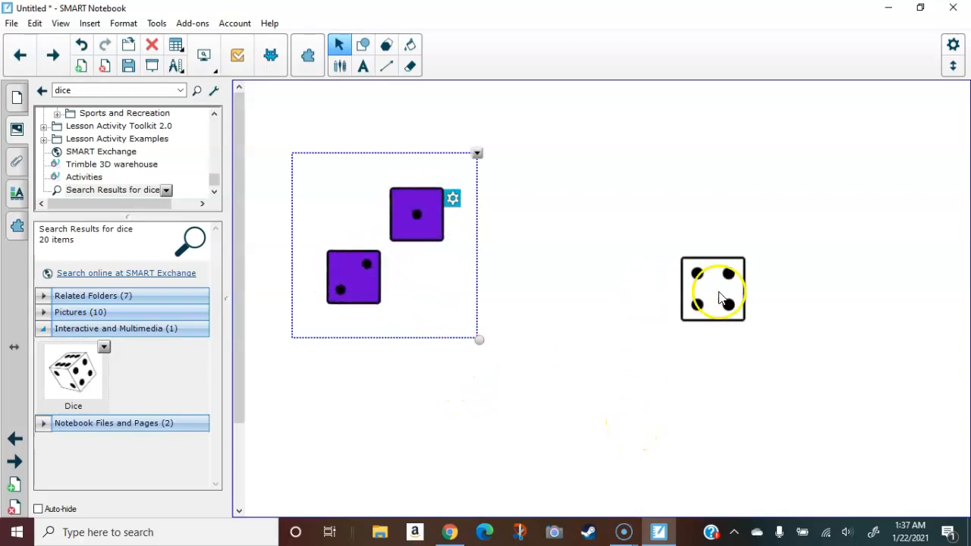
left_click(492, 387)
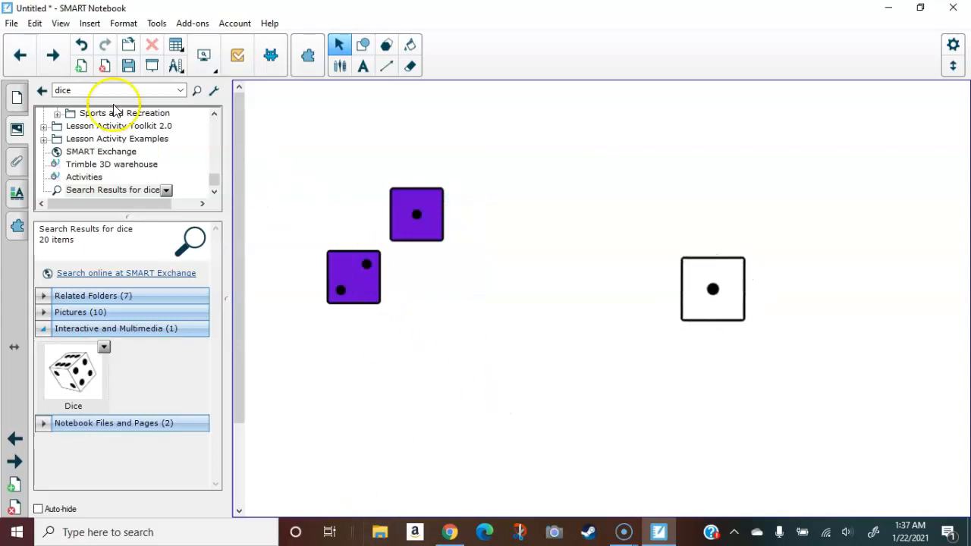
Step: Search the Gallery for "spinner" and place the interactive Spinner on the page below the purple dice
left_click_drag(109, 89, 25, 89)
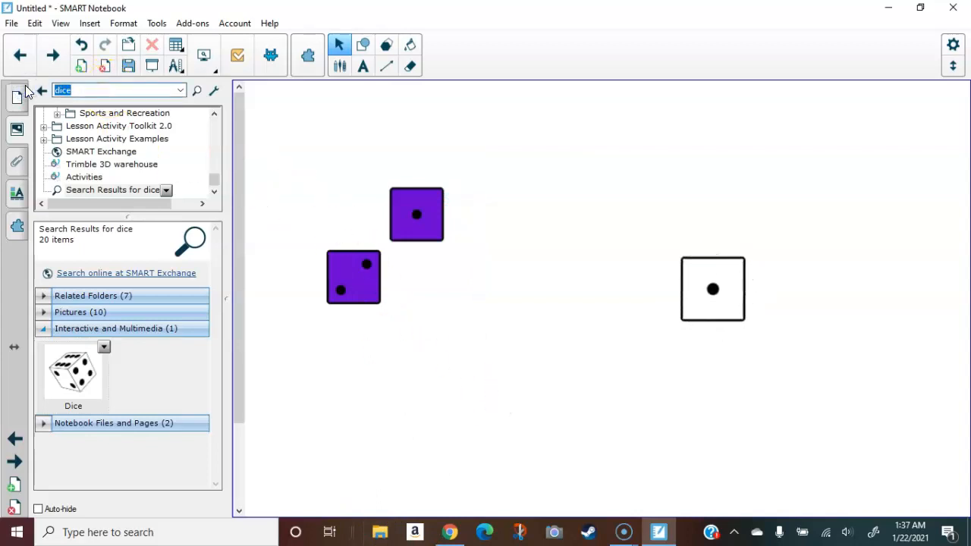
type("spinner")
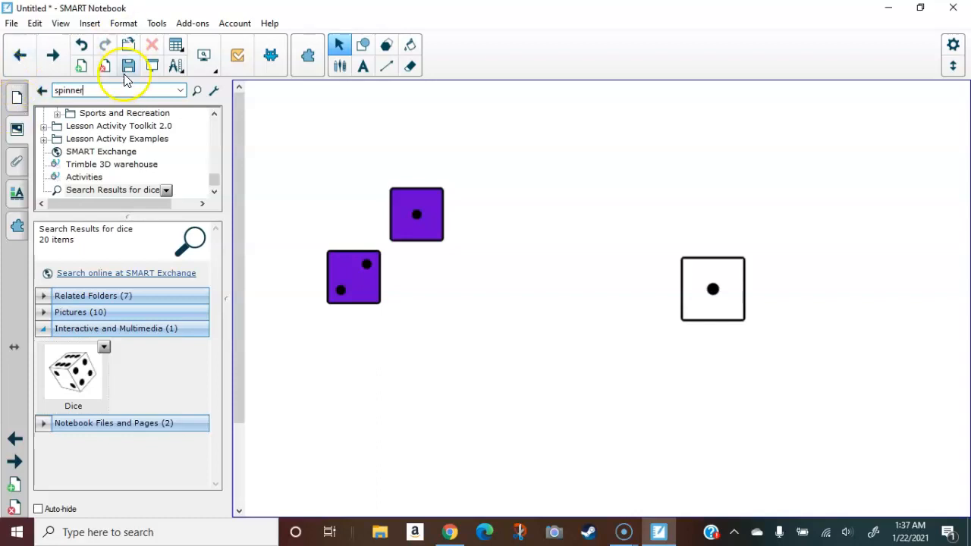
left_click(196, 90)
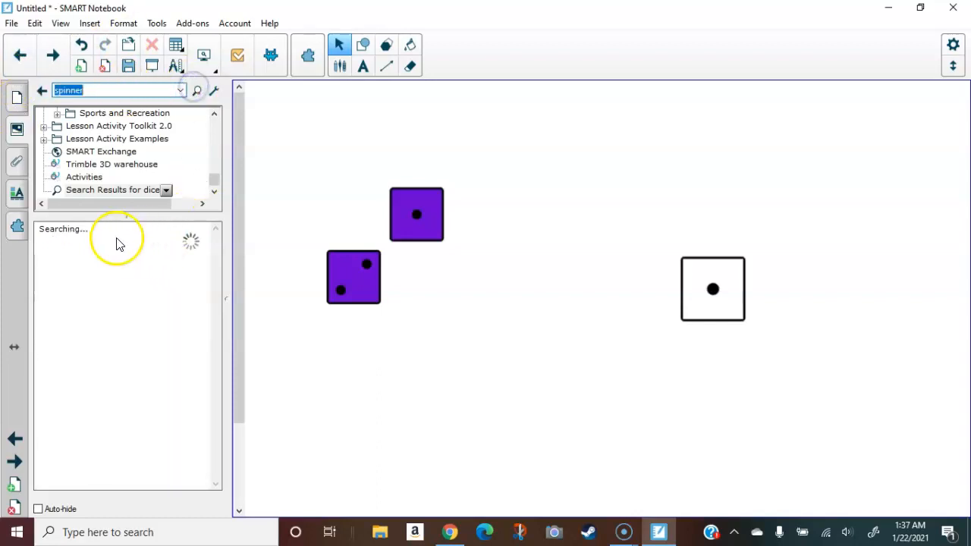
left_click(95, 328)
left_click_drag(83, 370, 364, 375)
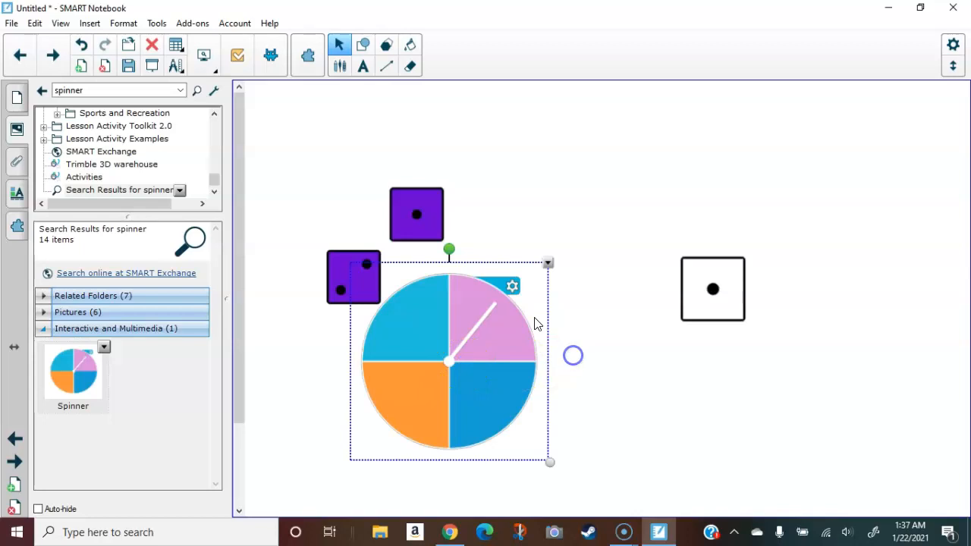
Step: Try out the spinner's needle on the four blank segments and briefly view its settings
left_click_drag(462, 281, 477, 314)
left_click(465, 370)
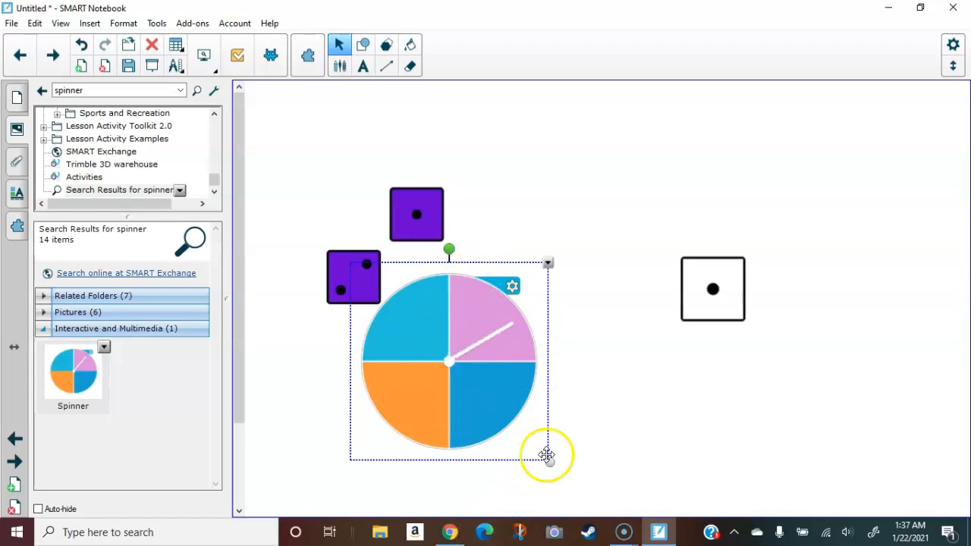
left_click(512, 286)
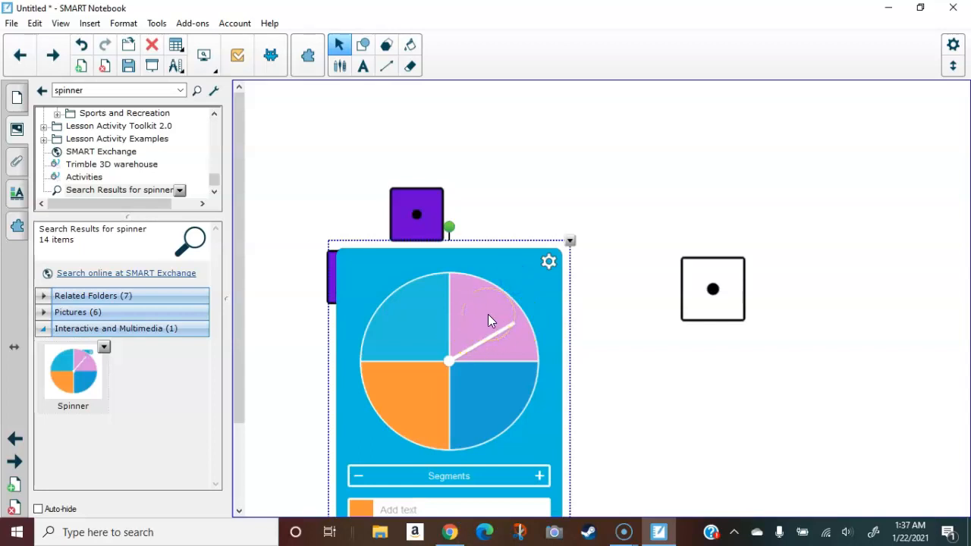
left_click(503, 304)
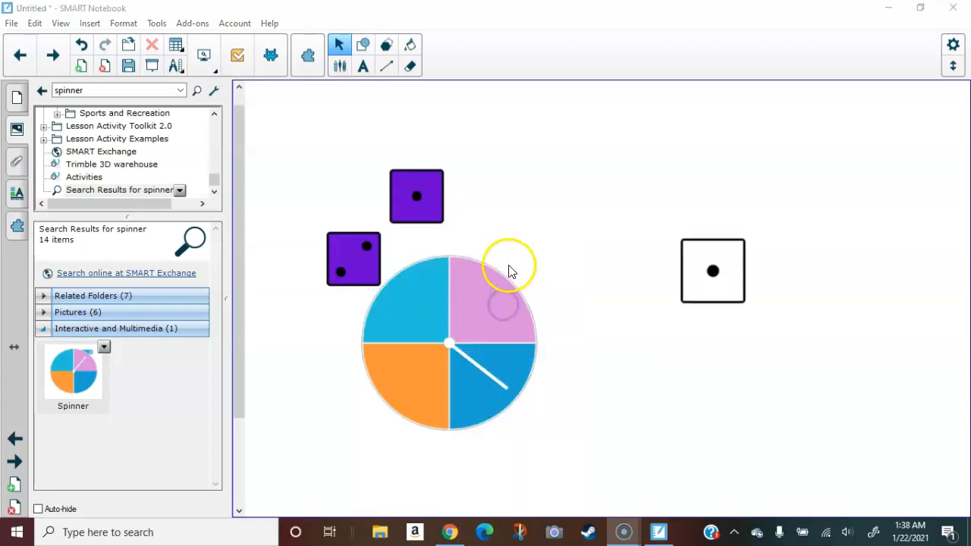
Step: Label the spinner's four segments A, B, C and D in its settings
mouse_move(510, 277)
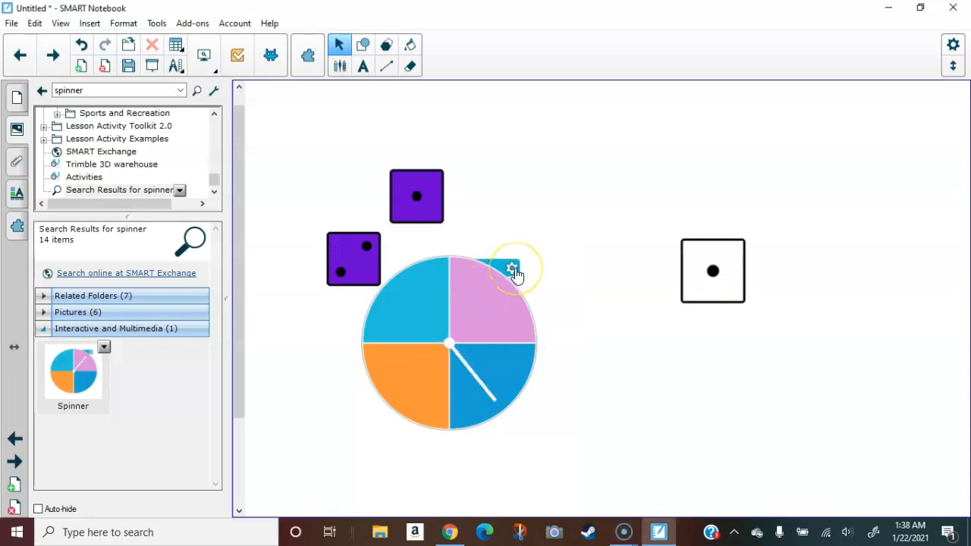
left_click(515, 271)
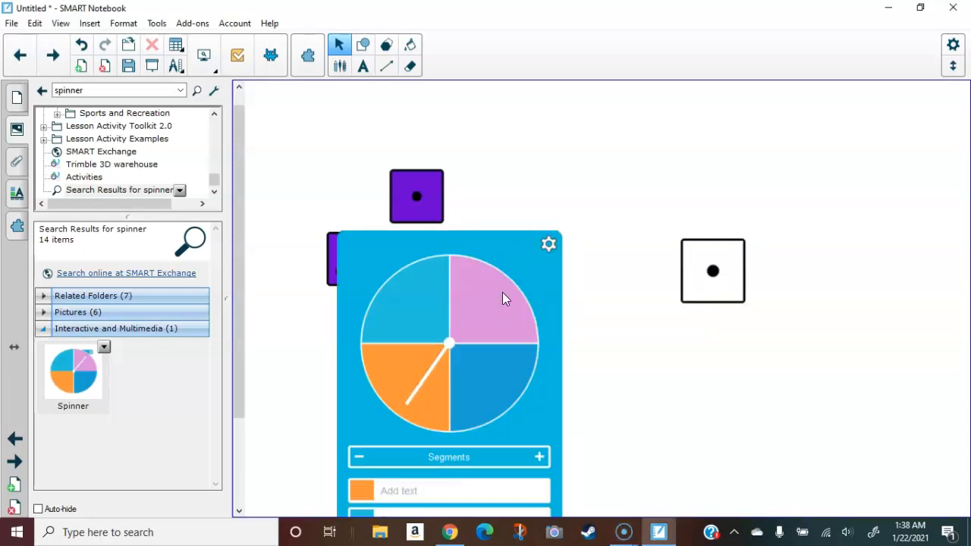
scroll(682, 373, "down", 3)
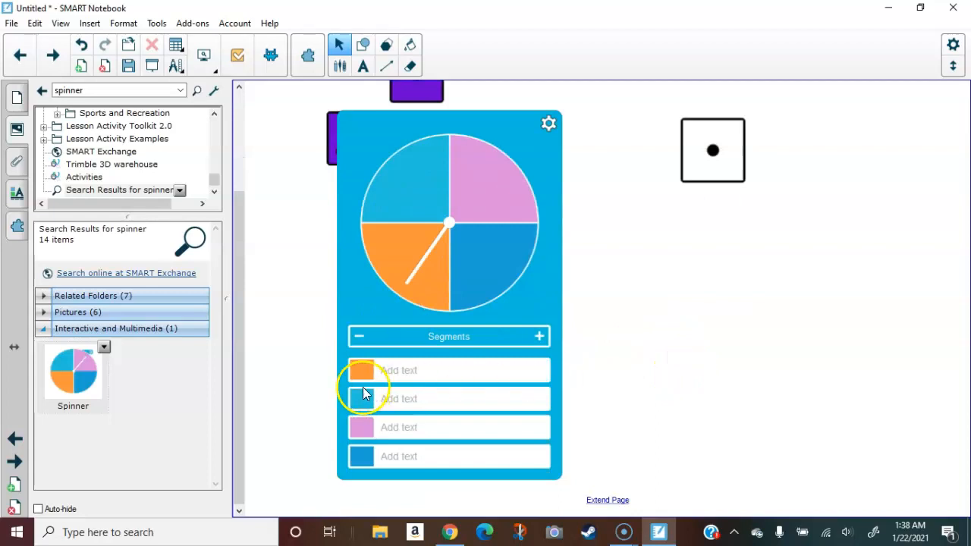
left_click(482, 375)
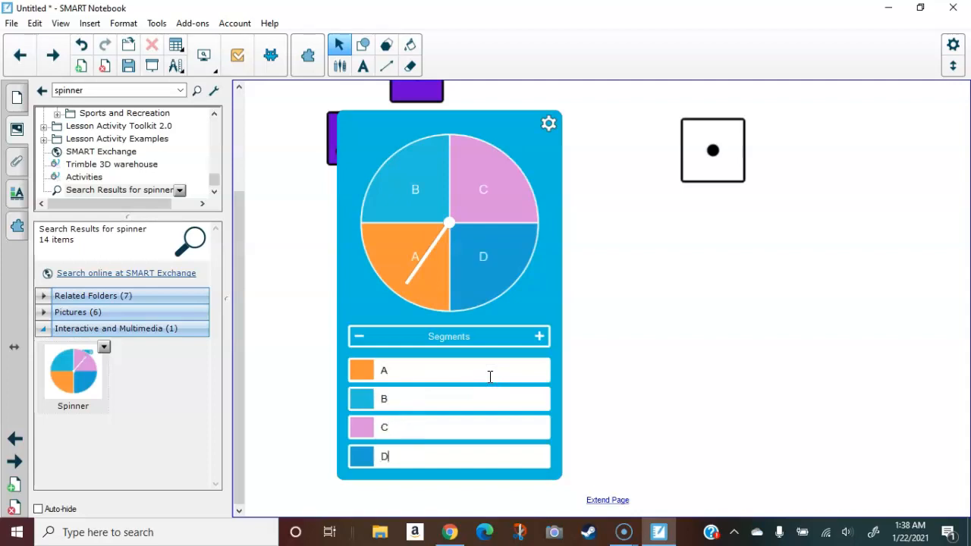
Step: Add three more segments to the spinner and label them E, F and G
left_click(539, 336)
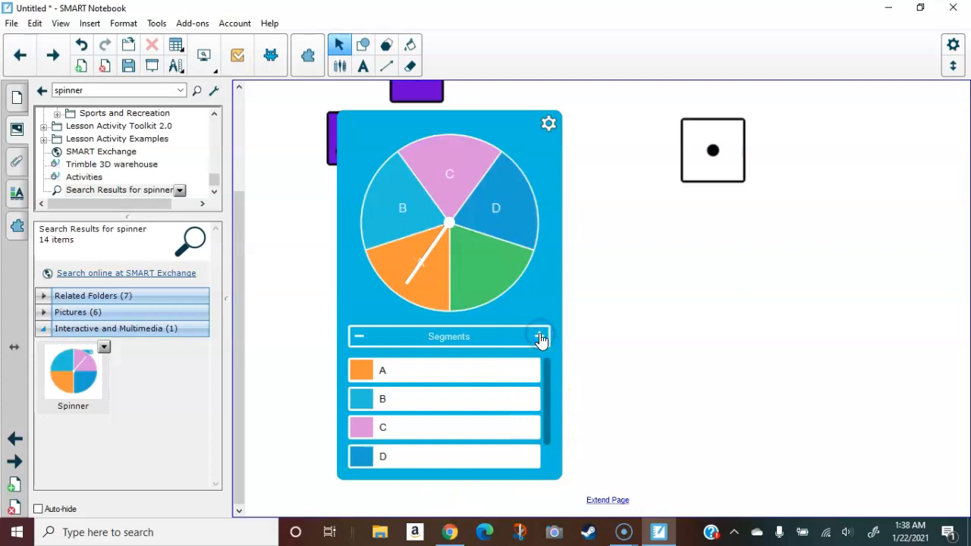
left_click(539, 336)
left_click(540, 336)
scroll(485, 402, "down", 3)
left_click(494, 394)
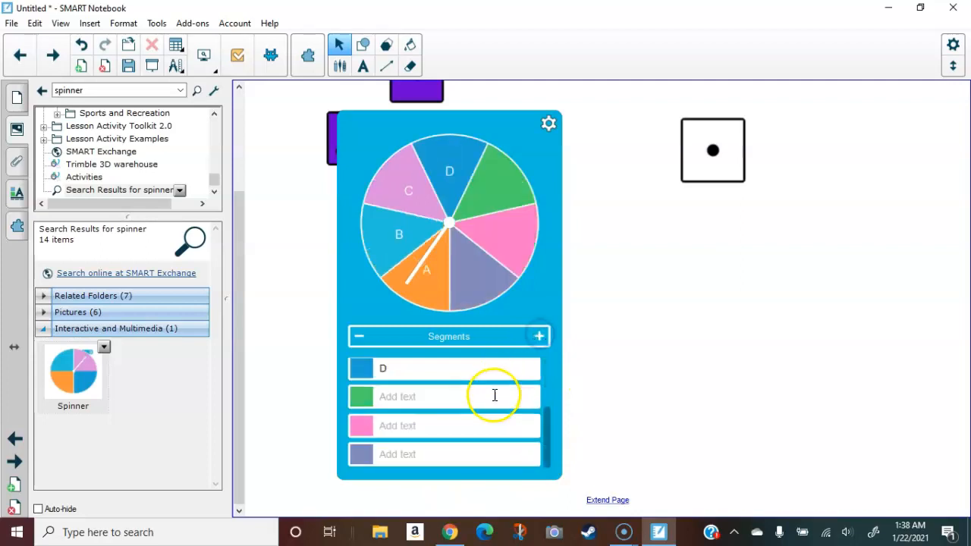
type("E")
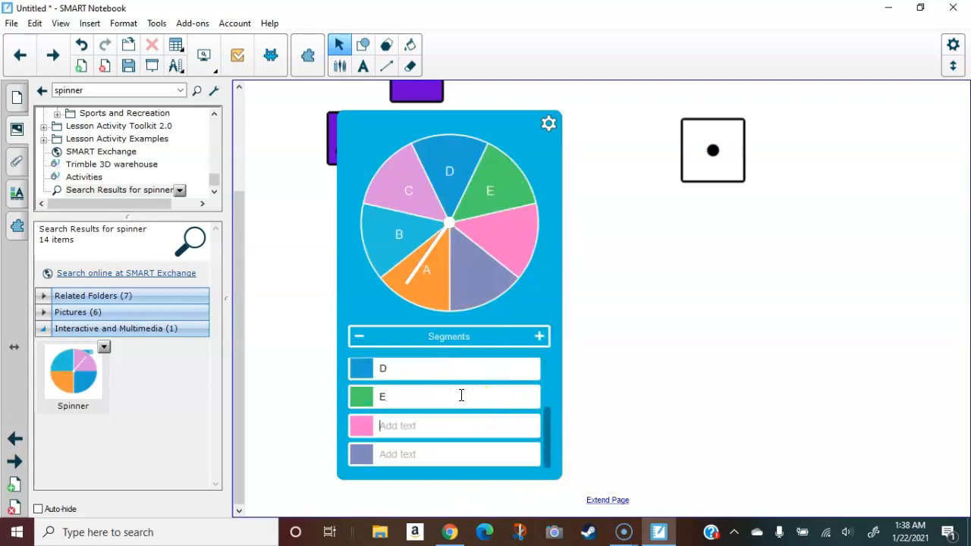
Step: Close the spinner's settings and spin the lettered wheel
left_click(655, 438)
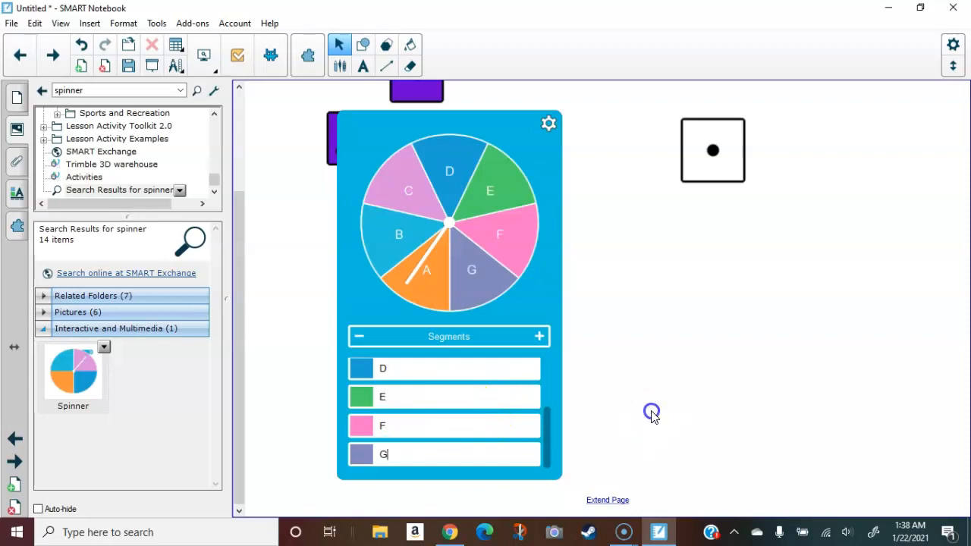
left_click(551, 123)
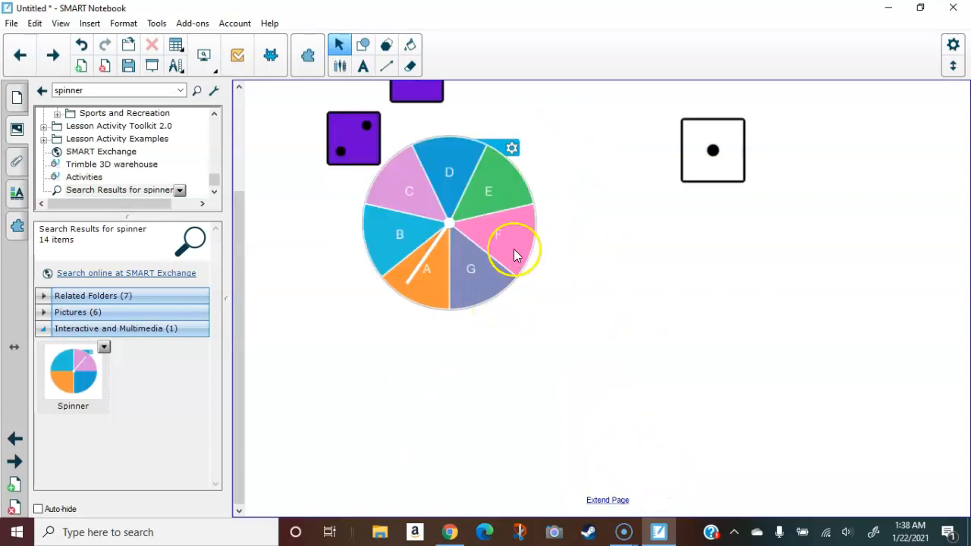
left_click(455, 203)
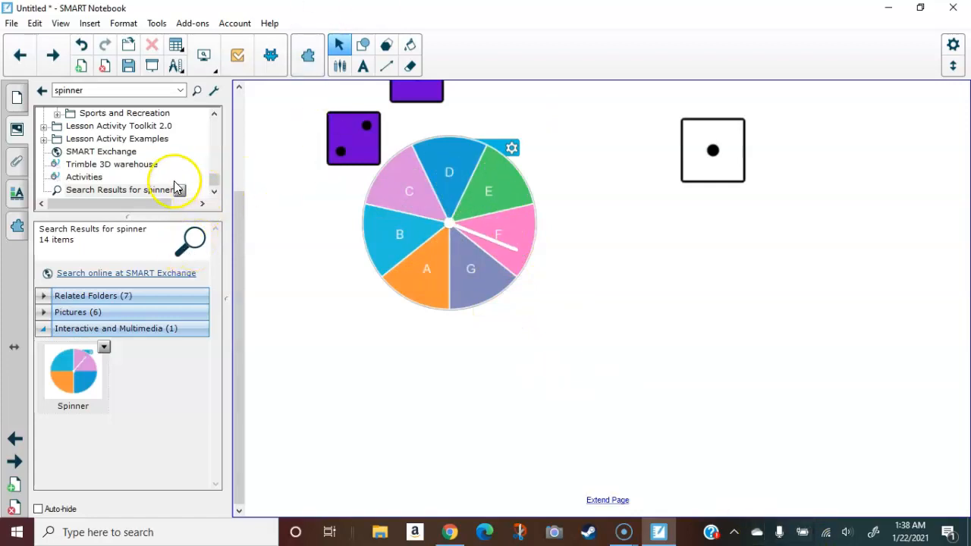
Step: Collapse the General Resources and Mathematics folders under Gallery Essentials
scroll(170, 185, "up", 3)
scroll(166, 180, "up", 5)
left_click(240, 216)
left_click_drag(241, 214, 255, 96)
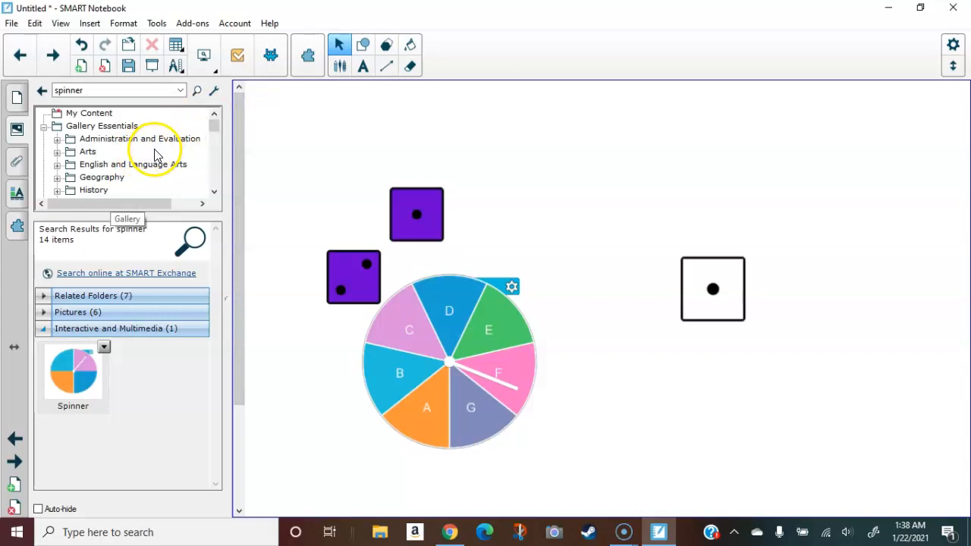
scroll(156, 163, "down", 1)
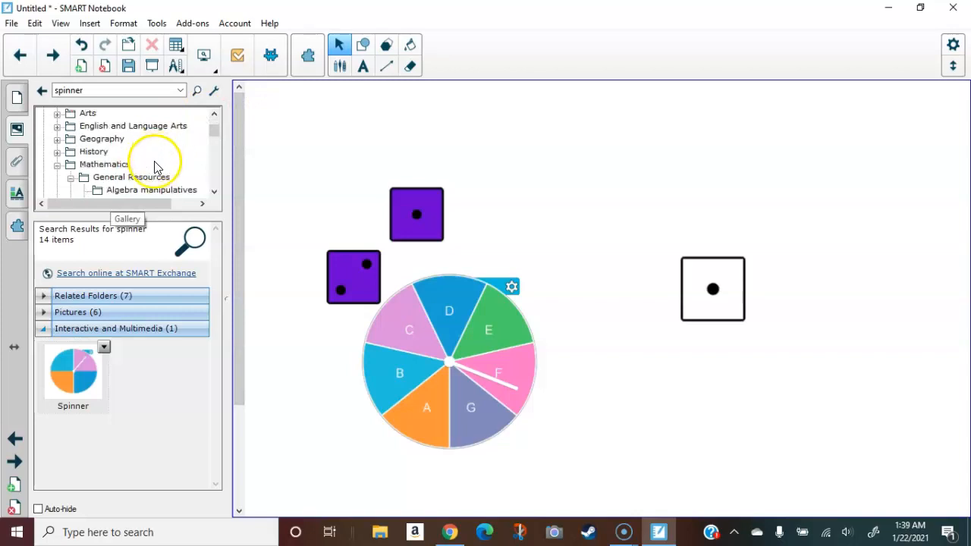
left_click(71, 178)
left_click(57, 164)
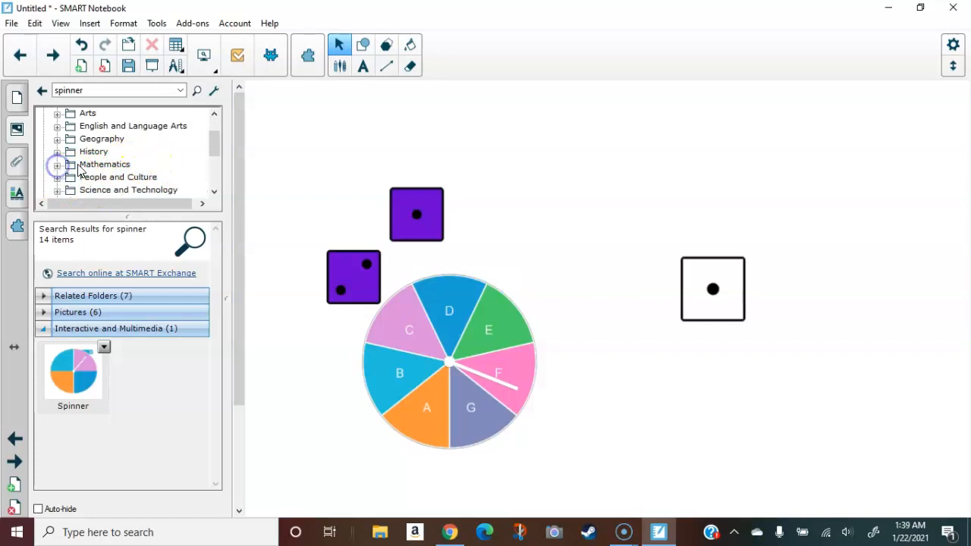